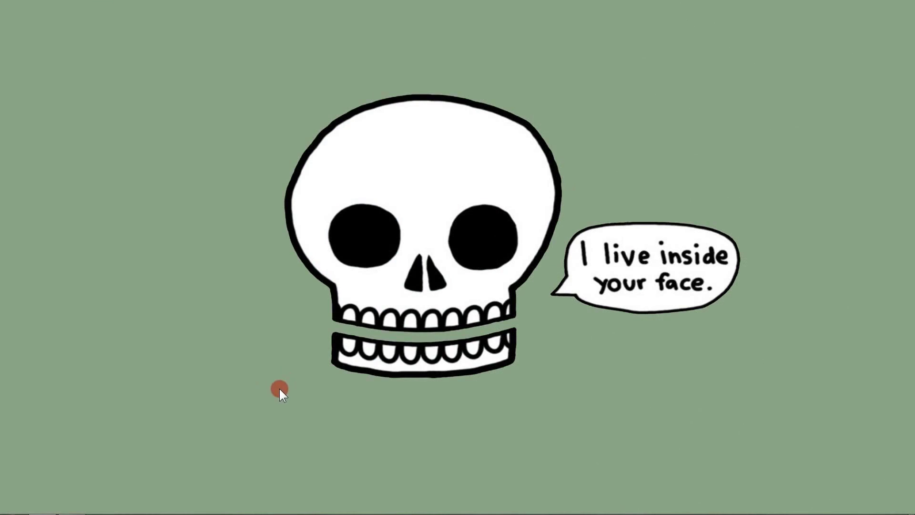
View the Explosive Text.jpg reference image in the Explosive folder.
mouse_move(166, 499)
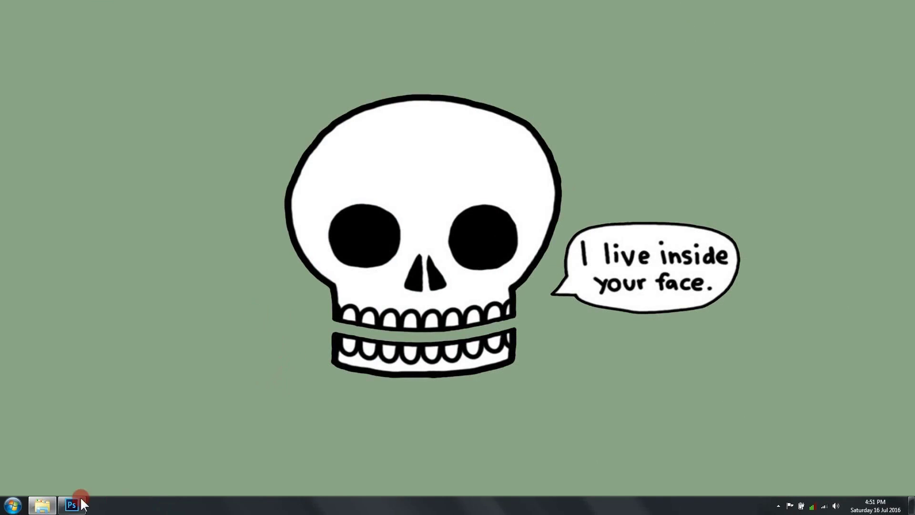
left_click(41, 499)
left_click(591, 161)
double_click(591, 161)
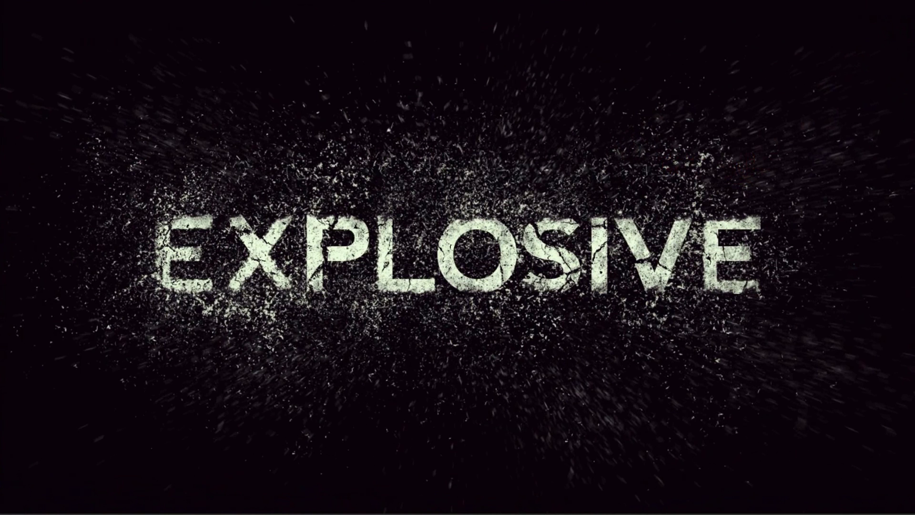
key("Escape")
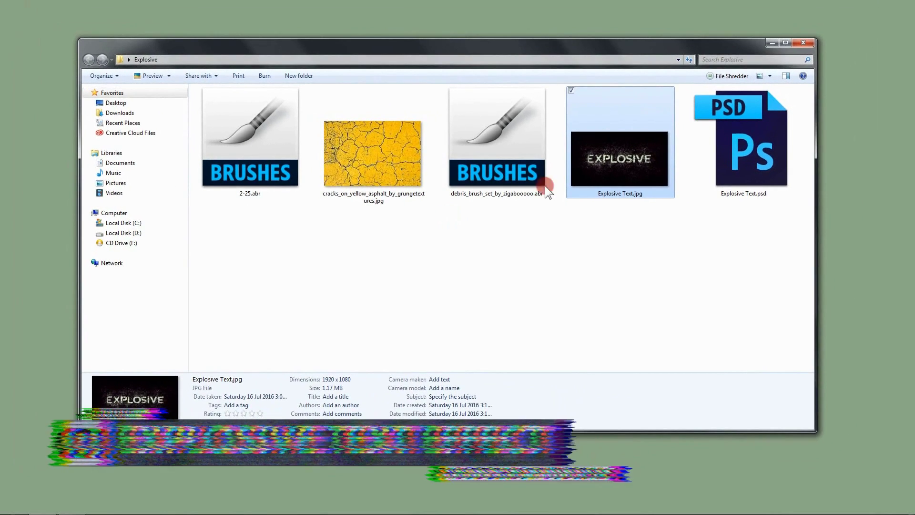
left_click(768, 42)
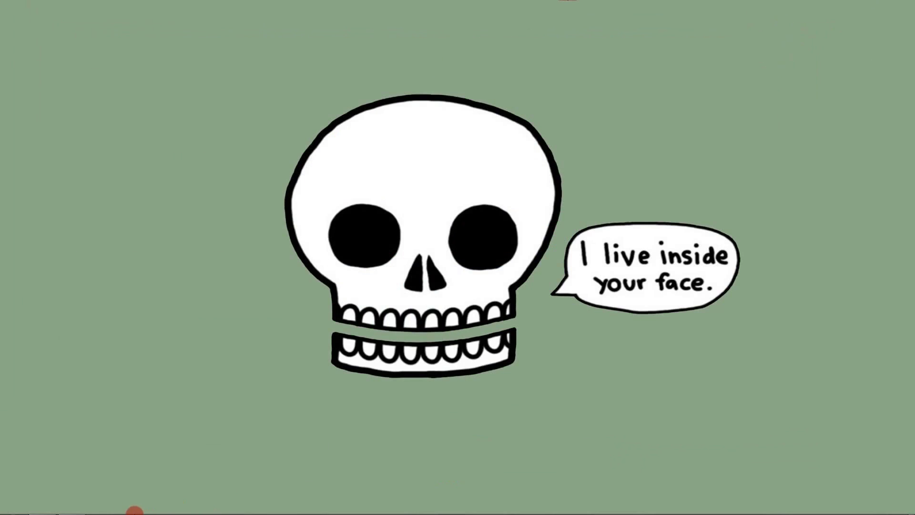
Switch to Photoshop and create a 1920 × 1080 pixel RGB document at 72 pixels/inch with a black background.
left_click(79, 506)
left_click(42, 15)
left_click(53, 26)
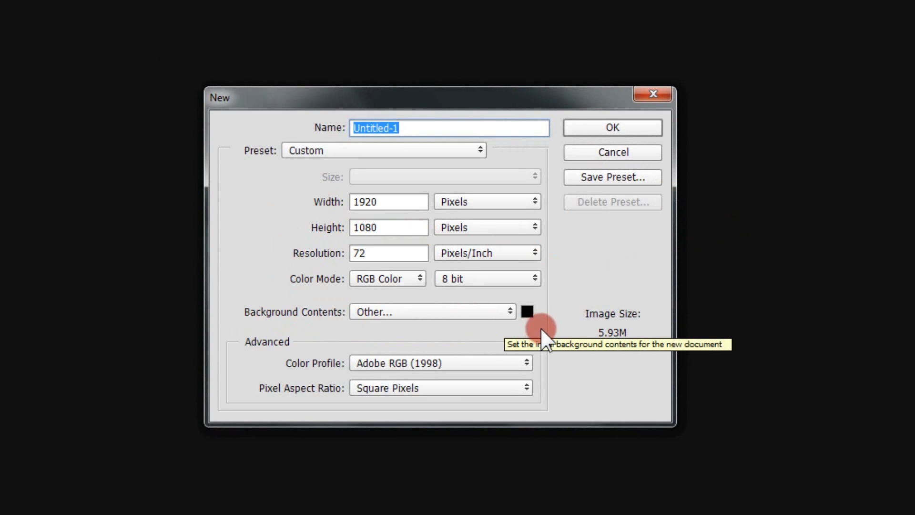
left_click(529, 315)
left_click_drag(598, 306, 585, 327)
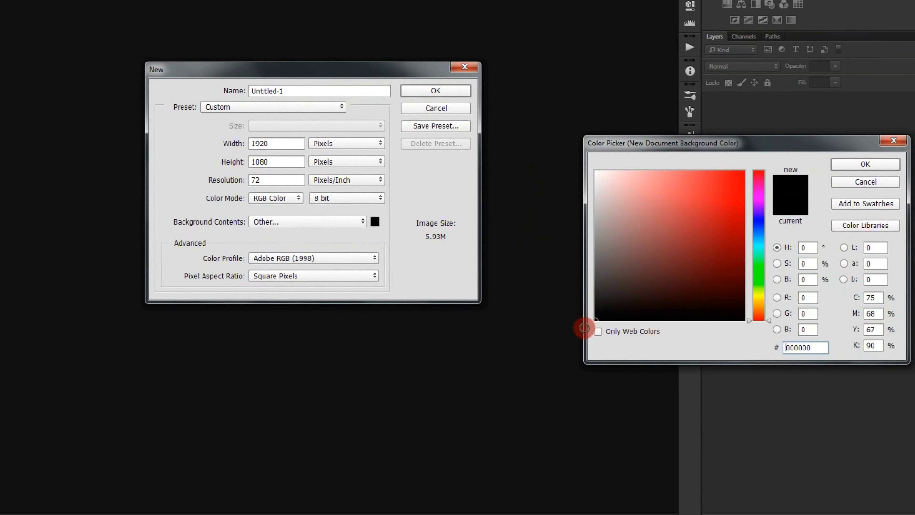
left_click(846, 167)
left_click(436, 91)
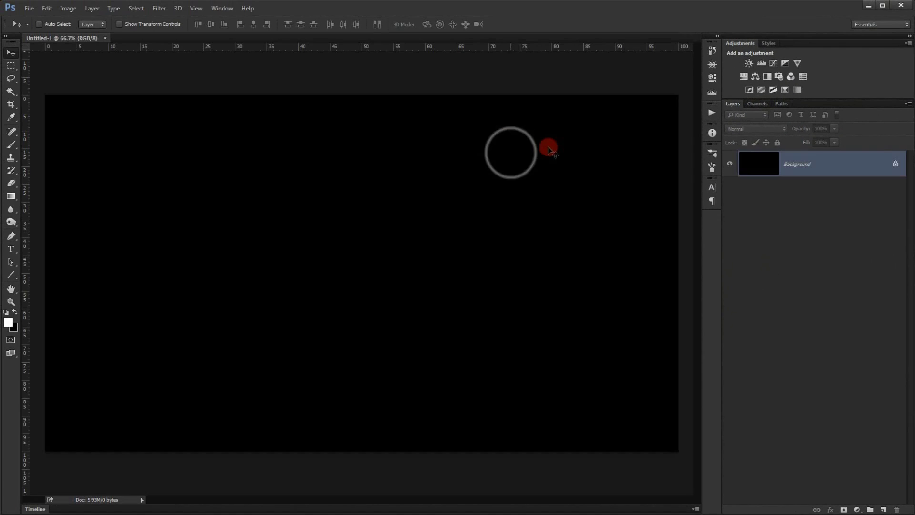
key("ctrl+0")
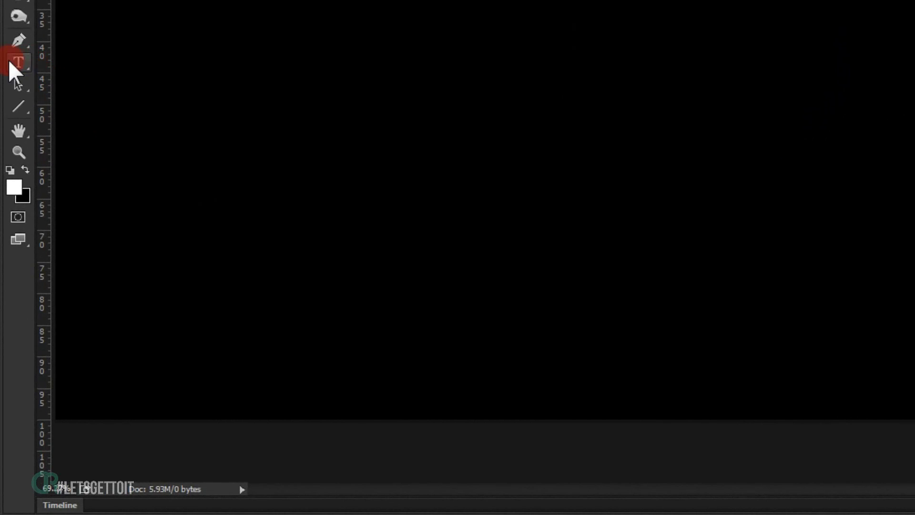
Add the white text "EXPLOSIVE" to the canvas in nevis Bold at 250 pt.
left_click(10, 249)
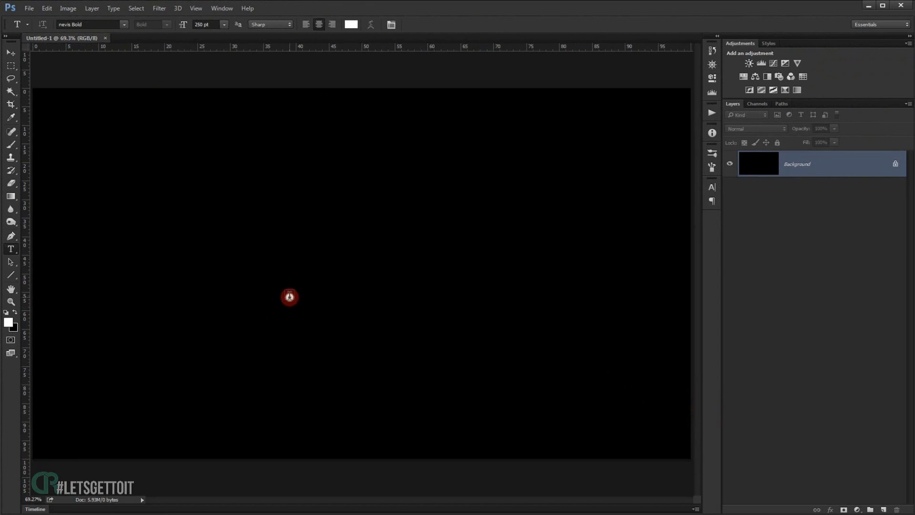
left_click(289, 297)
type("E")
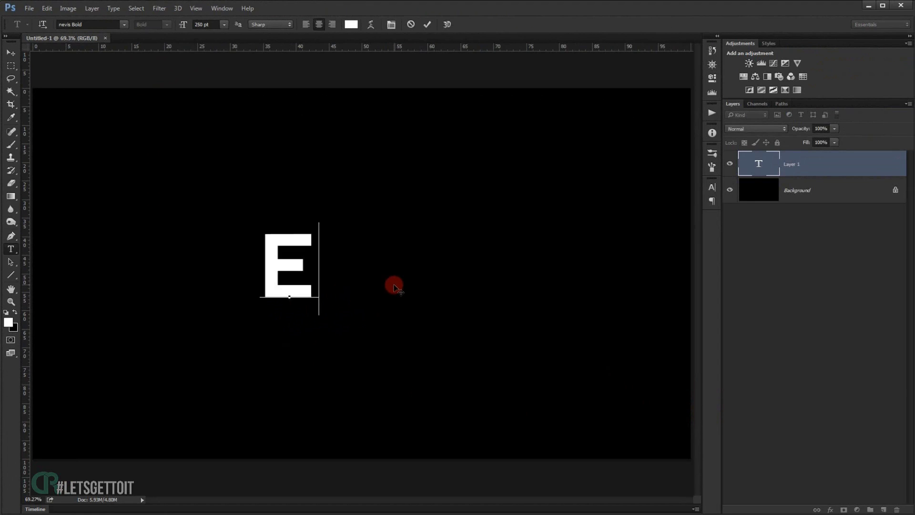
type("XPLOSIVE")
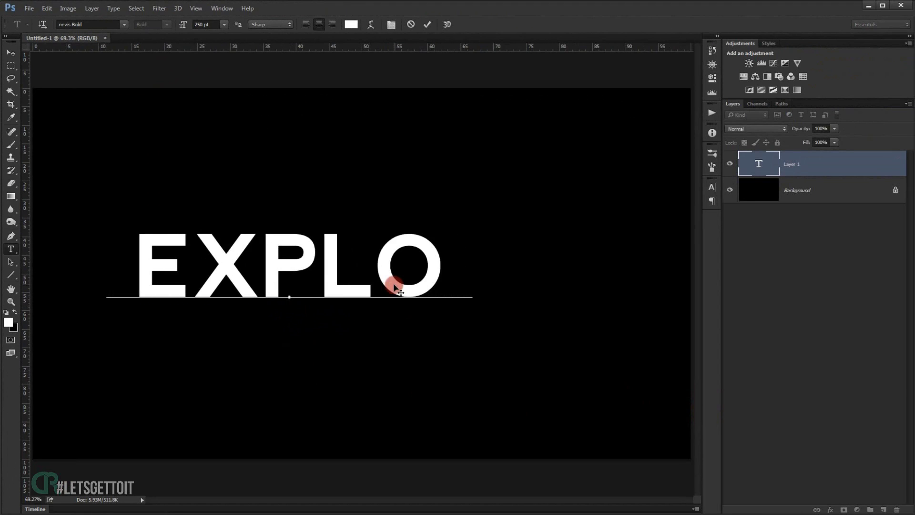
Centre the EXPLOSIVE text vertically and horizontally on the canvas, then clear the selection.
left_click(10, 52)
left_click_drag(122, 286, 239, 262)
key("ctrl+a")
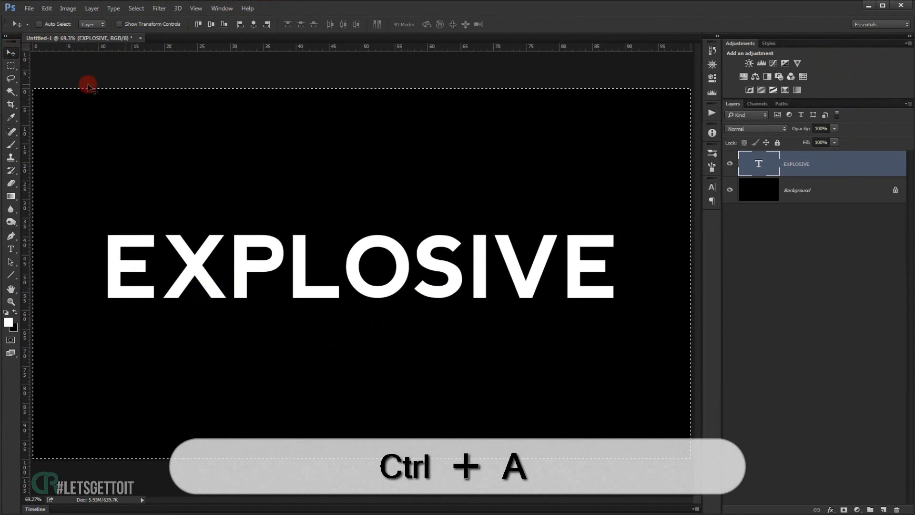
left_click(207, 25)
left_click(253, 24)
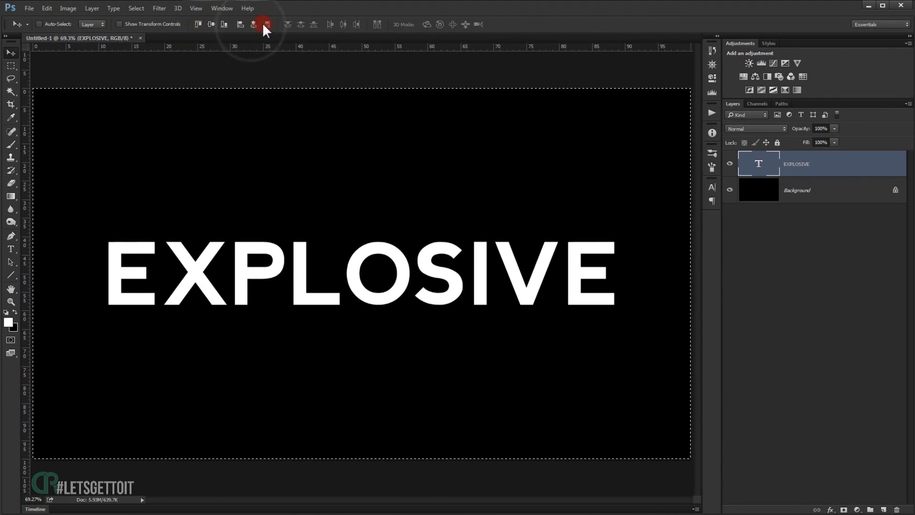
key("ctrl+d")
key("ctrl")
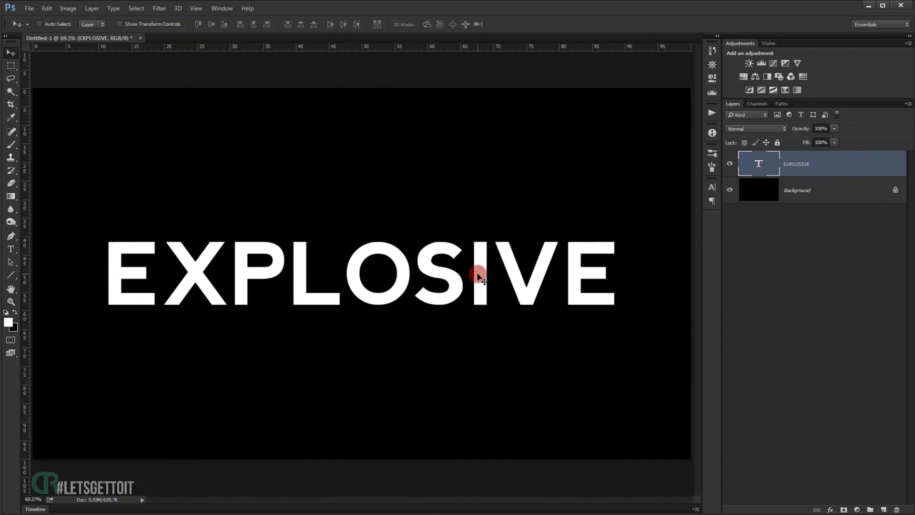
Replace the current Brush tool presets with the brushes from 2-25.abr.
key("t")
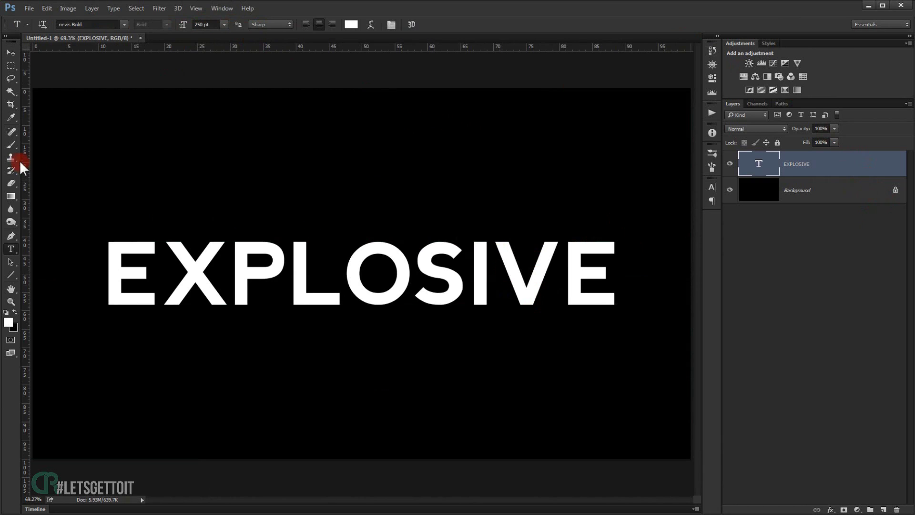
left_click(15, 145)
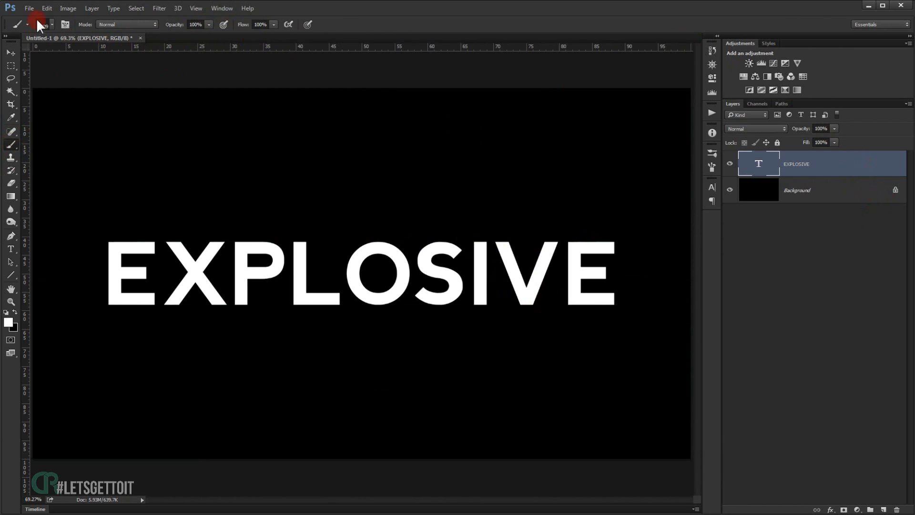
left_click(51, 25)
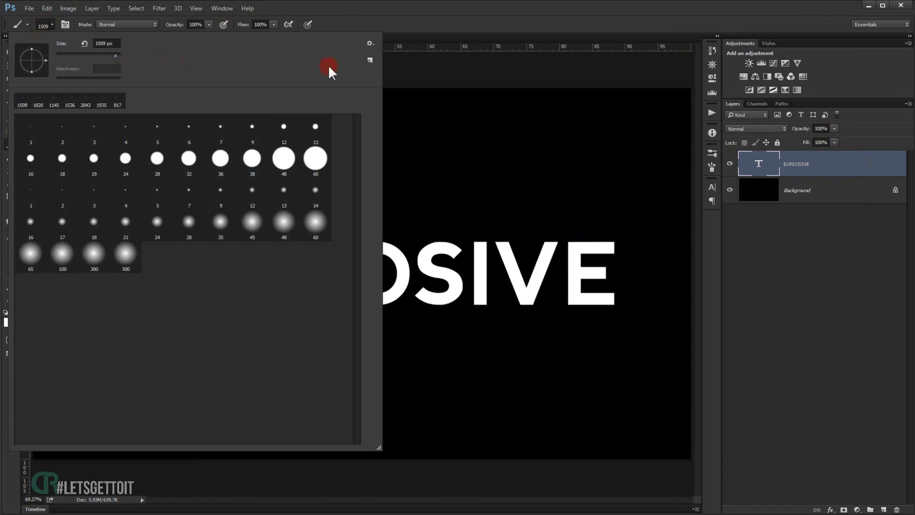
left_click(374, 43)
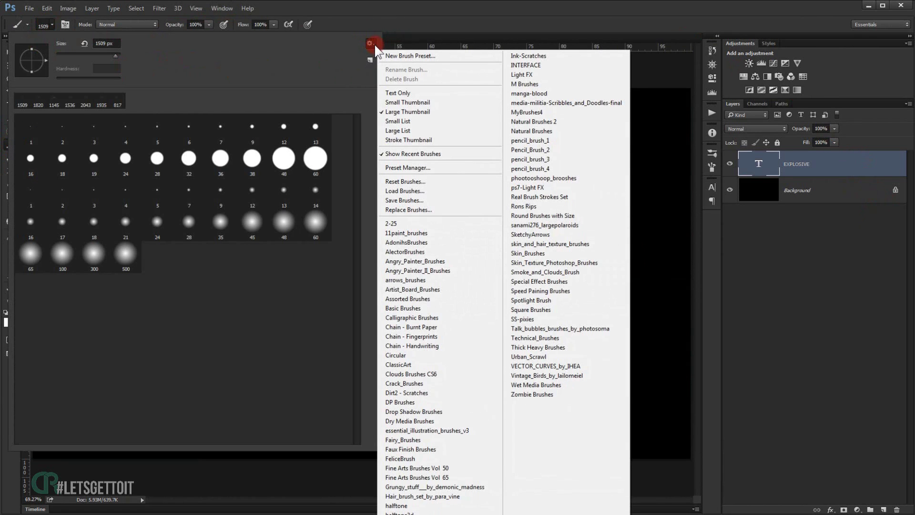
left_click(414, 211)
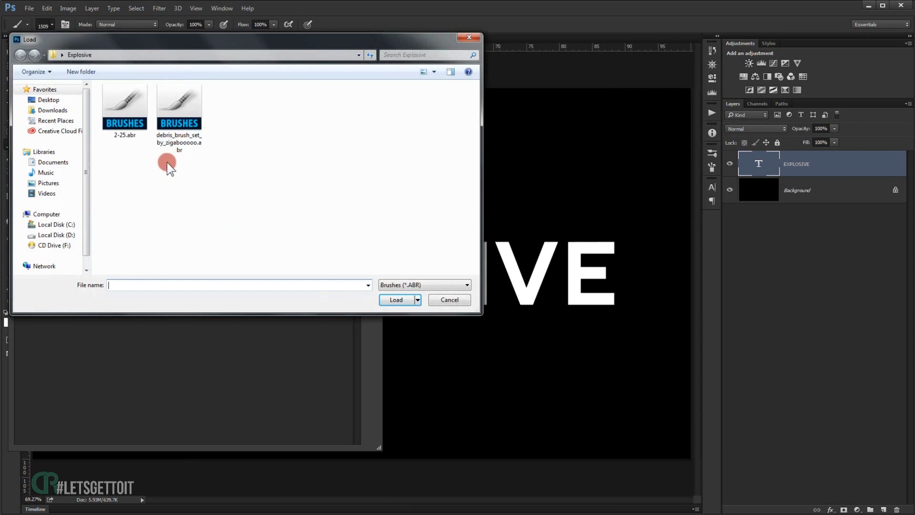
left_click(127, 129)
left_click(395, 301)
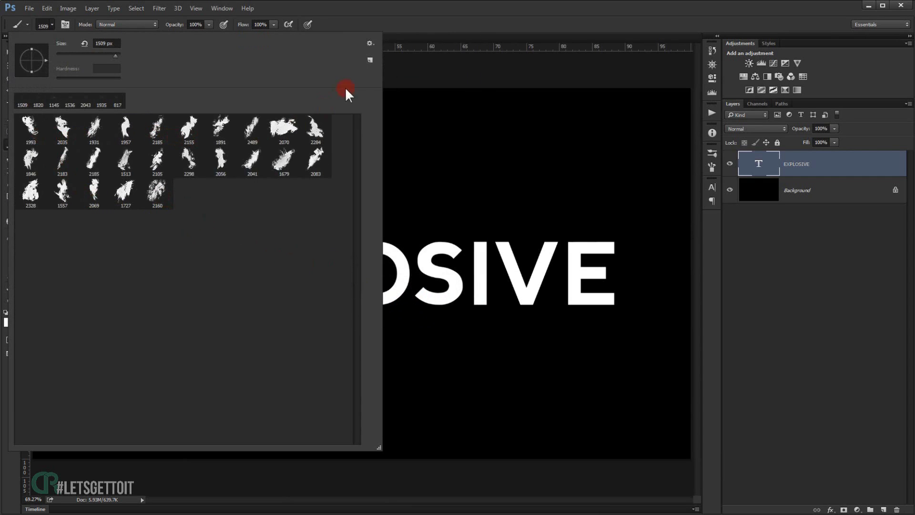
Load debris_brush_set_by_zigabooooo.abr in addition to the current brush presets.
left_click(372, 43)
left_click(396, 193)
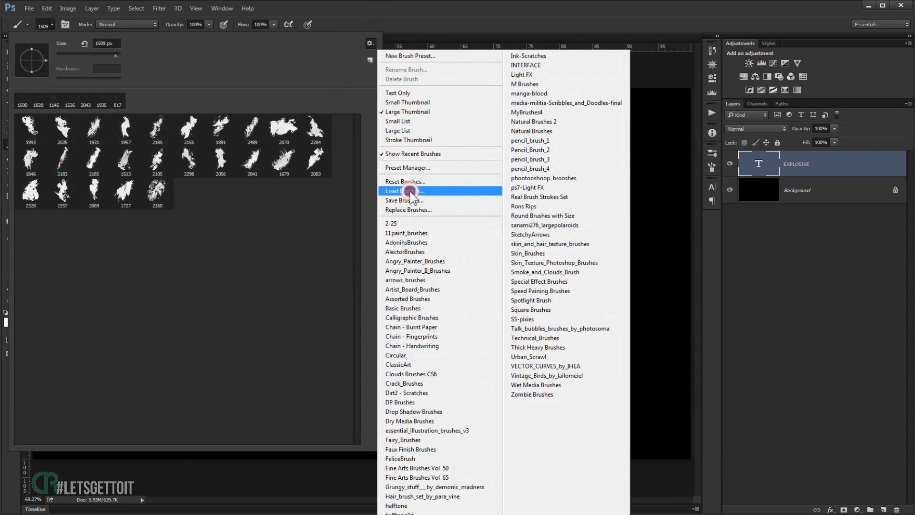
left_click(182, 120)
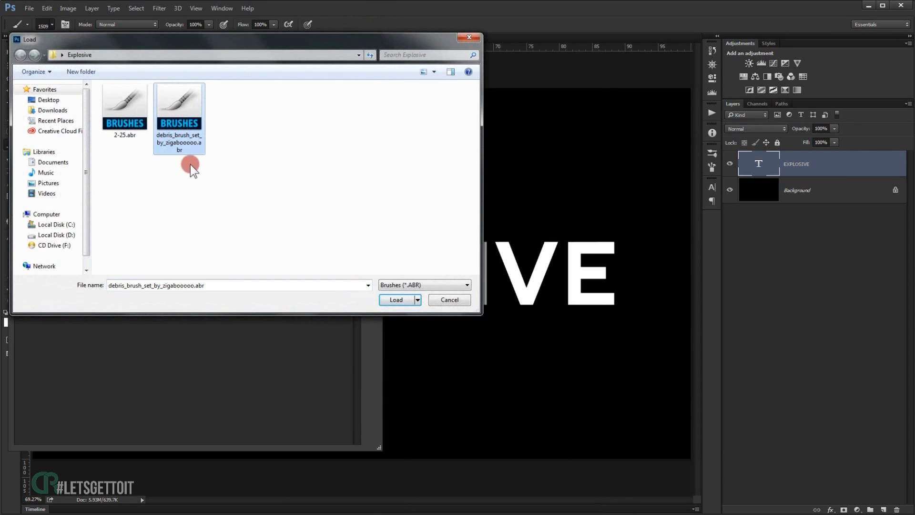
left_click(399, 300)
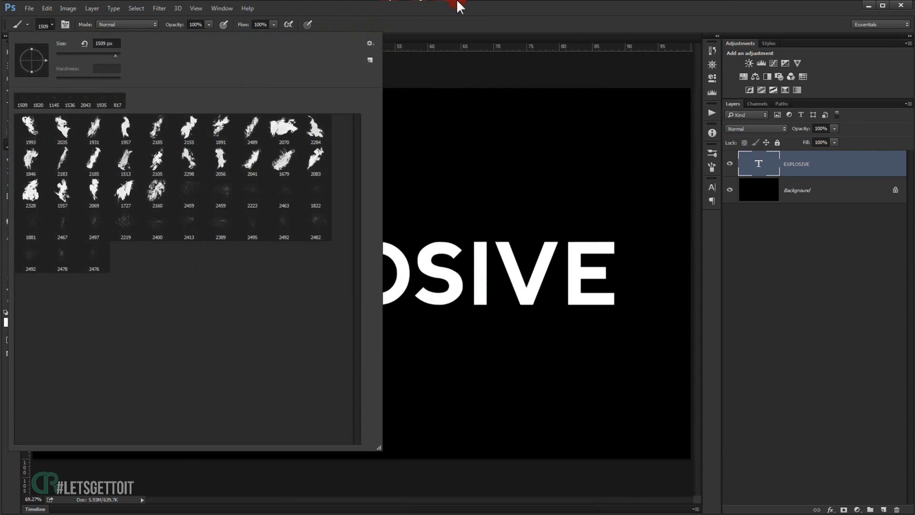
left_click(458, 6)
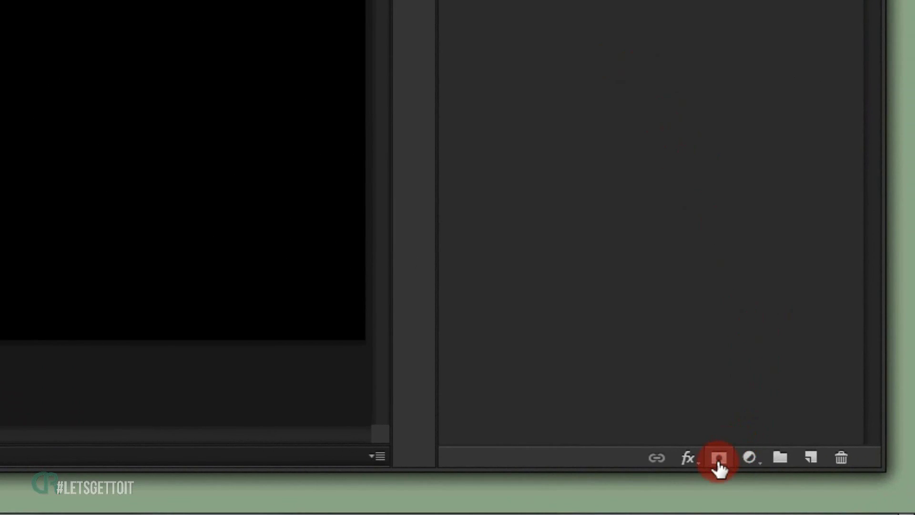
Add a layer mask to the EXPLOSIVE text layer and set up the 2083 grunge brush at 151 px with a rotated tip.
left_click(719, 458)
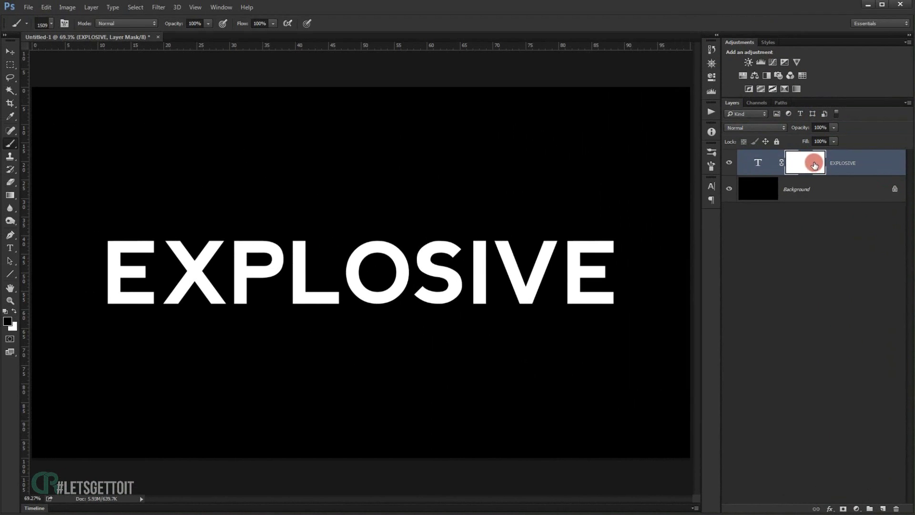
right_click(233, 196)
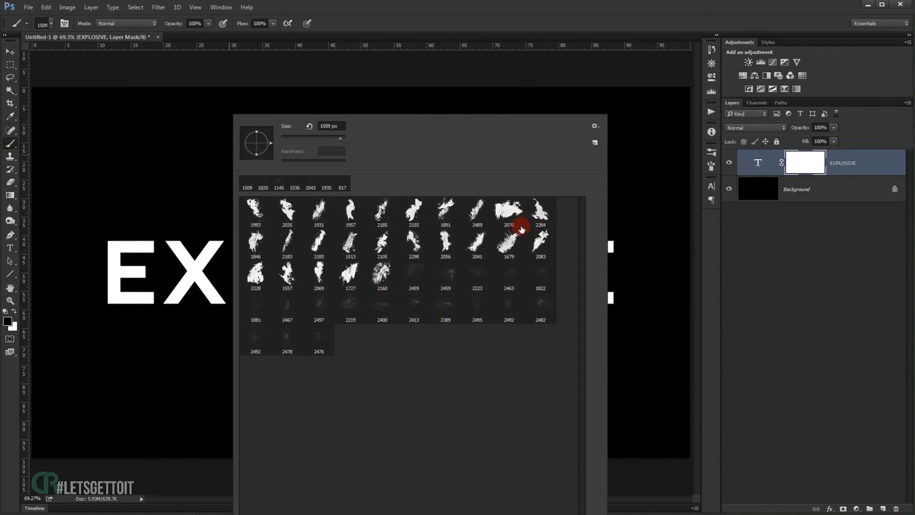
left_click(541, 243)
left_click(515, 7)
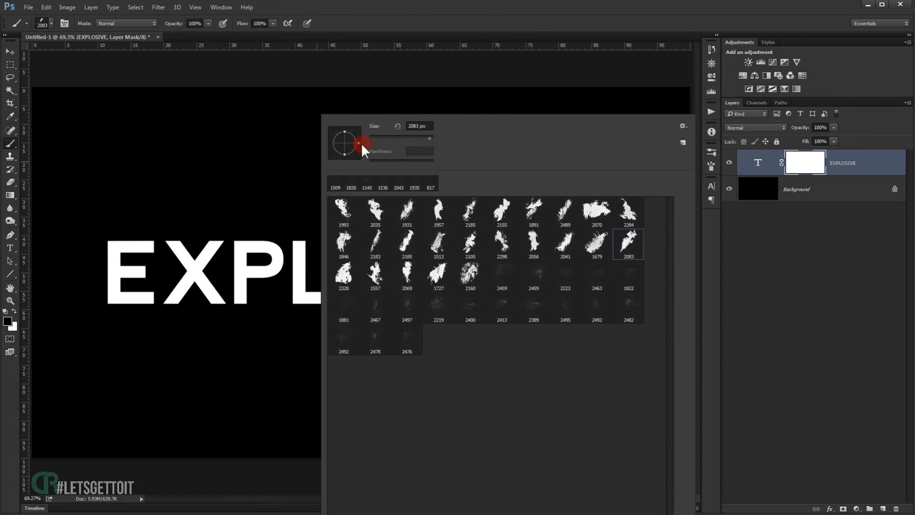
mouse_move(361, 142)
left_mouse_down()
mouse_move(284, 180)
mouse_move(321, 180)
left_mouse_up()
left_click_drag(421, 142, 410, 141)
left_click_drag(352, 153, 230, 215)
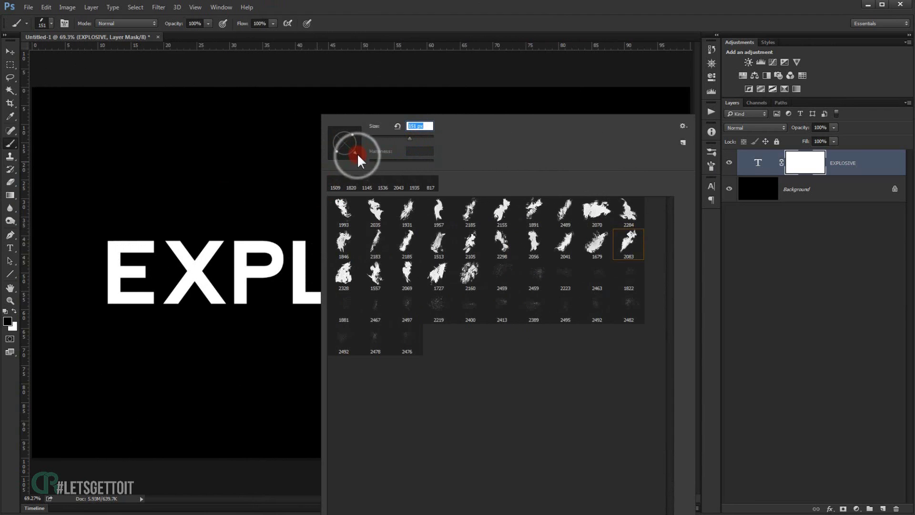
left_click(520, 4)
Paint black on the layer mask along the top edge and upper-left corner of the first E to roughen them.
scroll(127, 230, "up", 3)
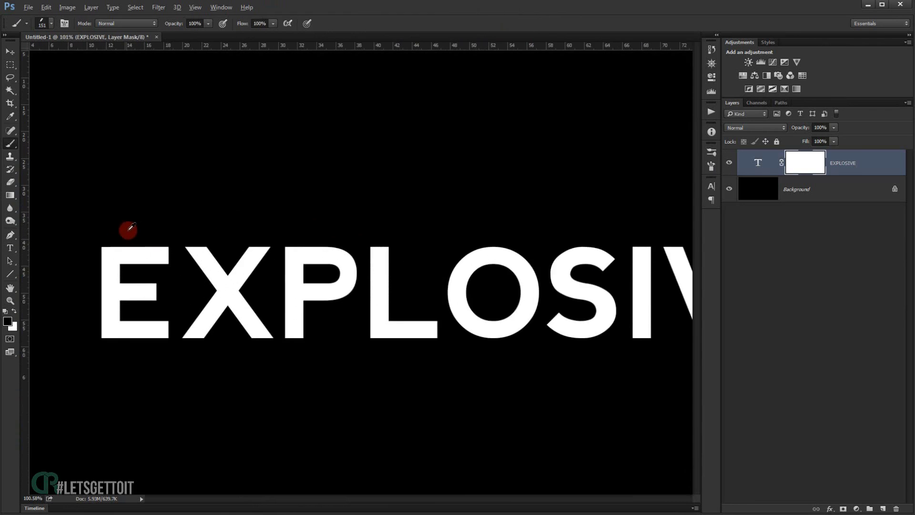
scroll(143, 238, "up", 3)
mouse_move(207, 240)
left_mouse_down()
mouse_move(163, 235)
mouse_move(127, 256)
left_mouse_up()
left_click(119, 252)
left_click(131, 251)
left_click(149, 247)
left_click(190, 243)
left_click_drag(163, 254, 279, 254)
left_click(223, 270)
left_click(221, 278)
mouse_move(221, 263)
left_mouse_down()
mouse_move(220, 290)
mouse_move(221, 263)
left_mouse_up()
right_click(237, 262, "alt")
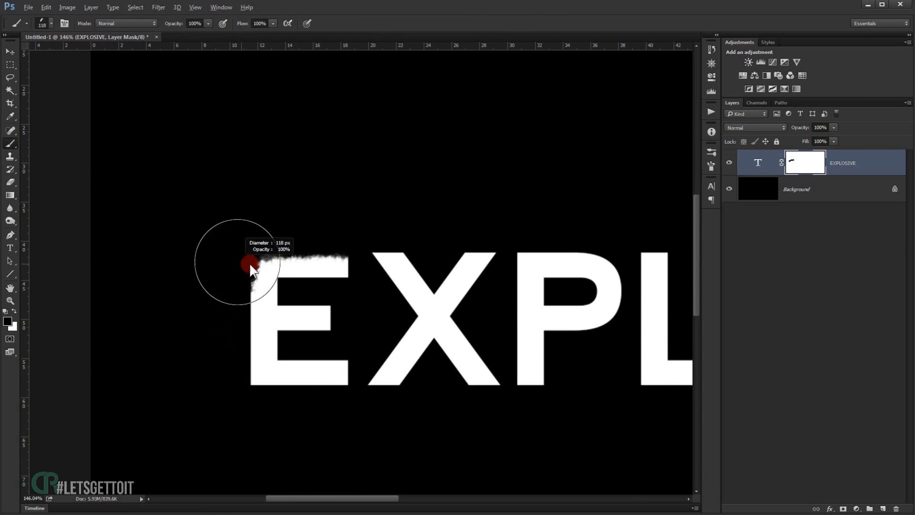
left_click(263, 243)
left_click(285, 243)
Roughen the left edge of the first E on the layer mask with the 2328 grunge brush, reduced to 98 px.
right_click(399, 213)
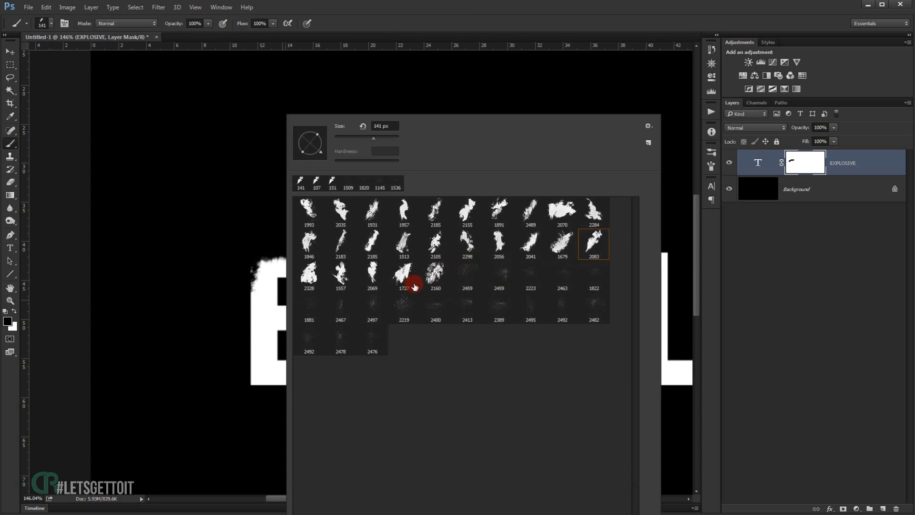
left_click(324, 276)
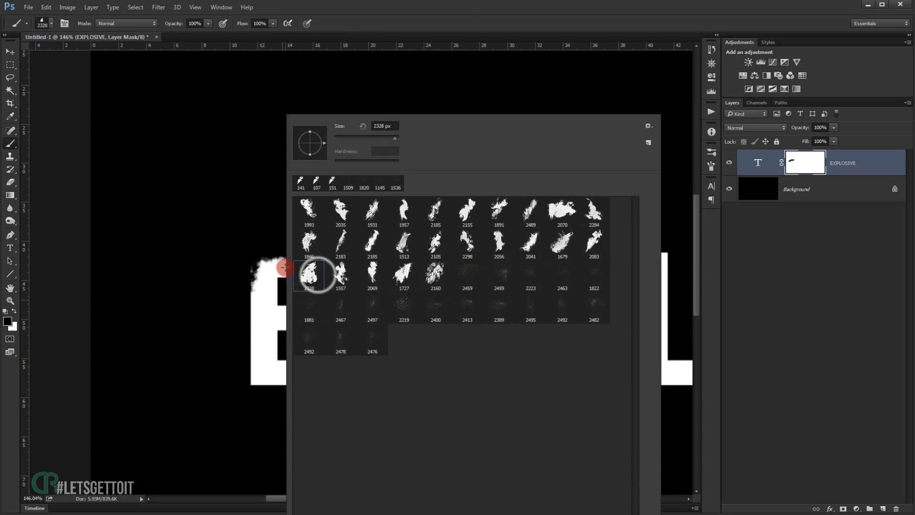
left_click(384, 136)
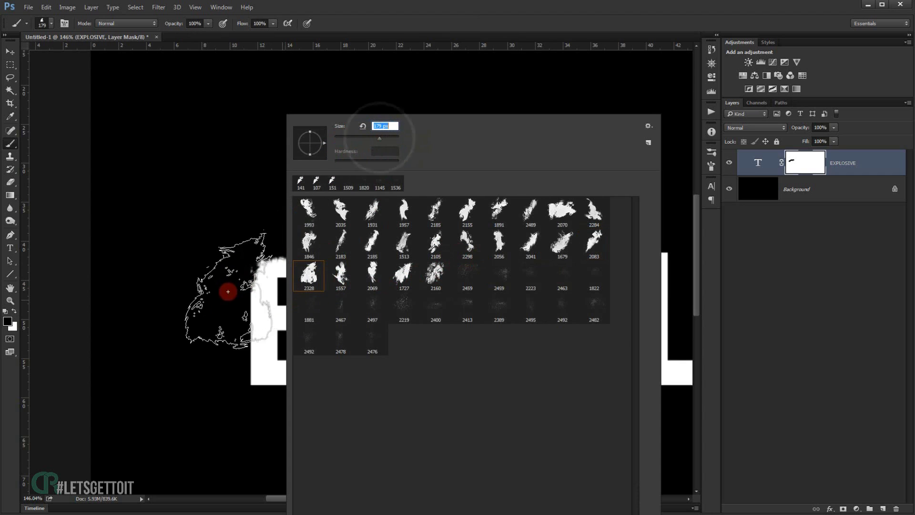
left_click(373, 137)
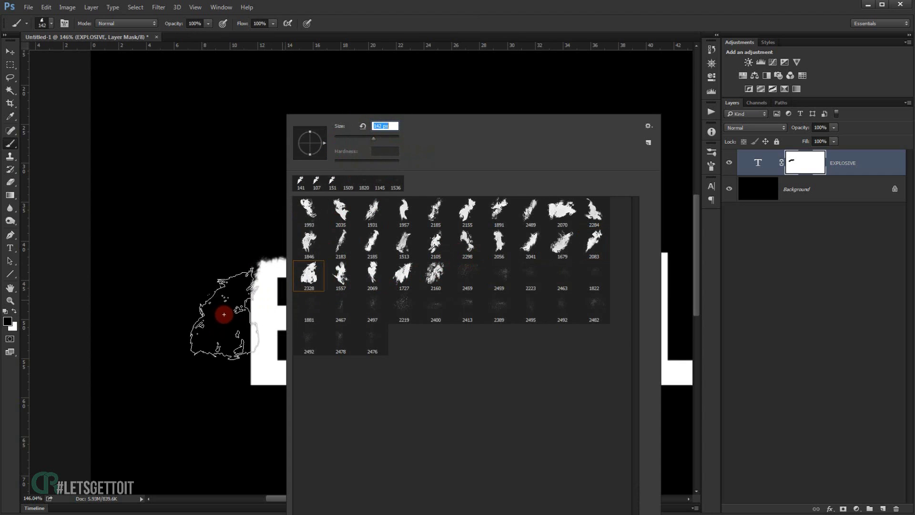
left_click(225, 313)
right_click(228, 320, "alt")
left_click(229, 316)
left_click(231, 306)
left_click(235, 294)
mouse_move(224, 330)
left_mouse_down()
mouse_move(234, 379)
mouse_move(234, 320)
left_mouse_up()
left_click(234, 318)
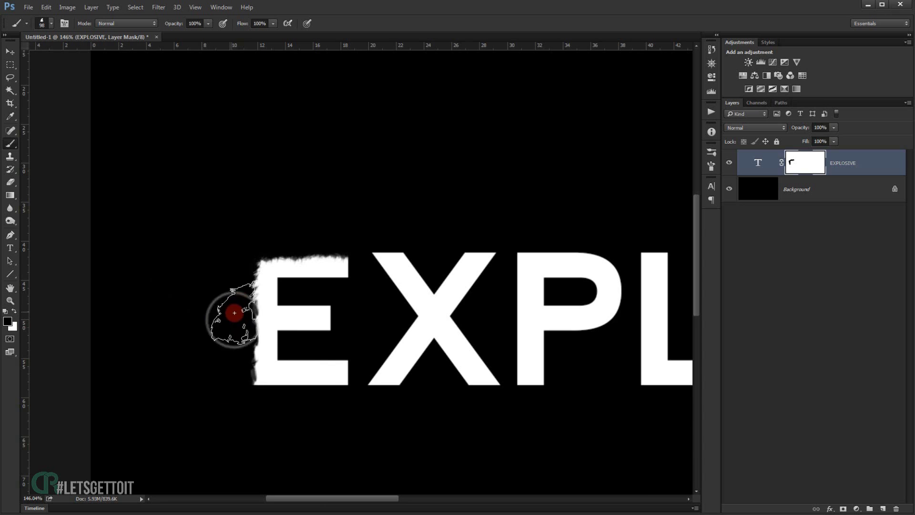
Speckle the first E with black on the layer mask using the 2219 debris brush reduced to 148 px.
right_click(310, 378)
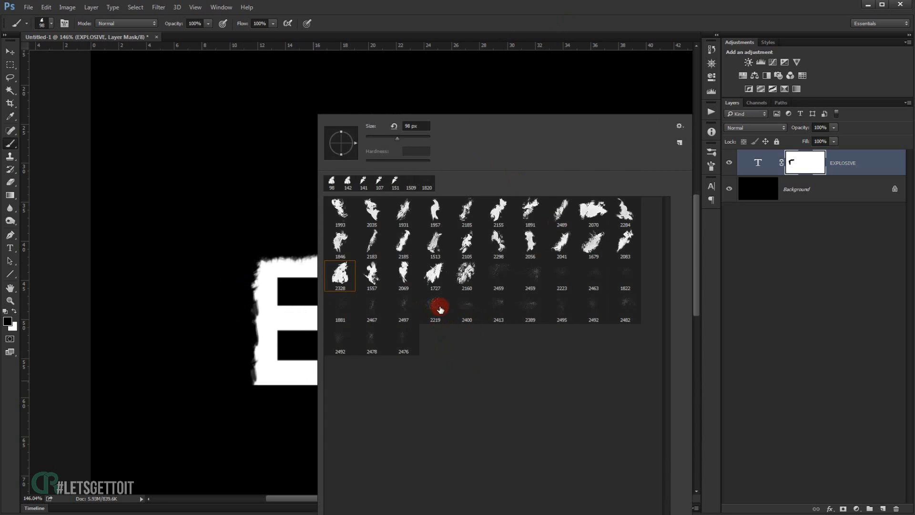
left_click(433, 307)
left_click_drag(419, 138, 413, 142)
left_click(486, 10)
mouse_move(265, 265)
left_mouse_down()
mouse_move(239, 268)
mouse_move(290, 262)
mouse_move(301, 272)
mouse_move(330, 237)
mouse_move(248, 310)
mouse_move(247, 349)
mouse_move(274, 332)
mouse_move(246, 349)
mouse_move(262, 390)
mouse_move(286, 399)
mouse_move(260, 409)
mouse_move(330, 412)
mouse_move(274, 414)
mouse_move(259, 389)
mouse_move(297, 389)
mouse_move(261, 388)
mouse_move(289, 387)
left_mouse_up()
scroll(285, 368, "down", 1)
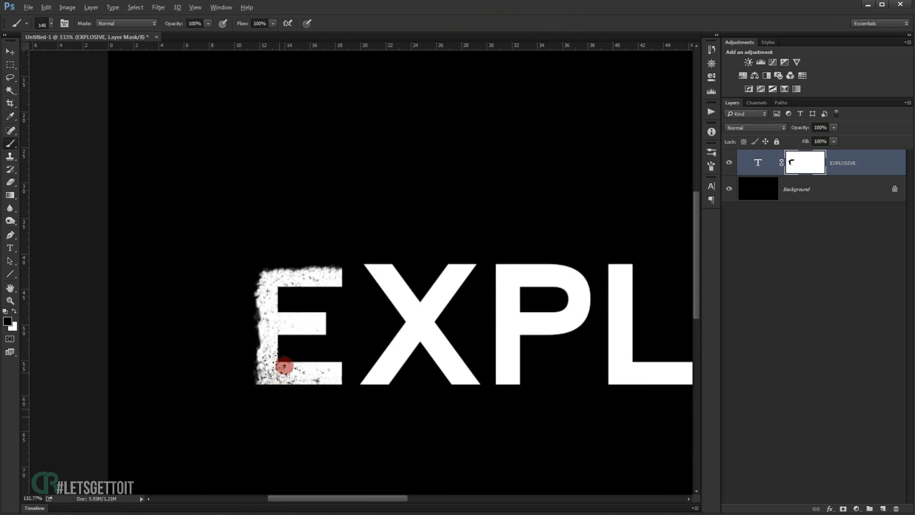
Erode the edges of all the EXPLOSIVE letters on the layer mask with the 2070 grunge brush, reduced to as small as 38 px.
right_click(308, 326)
left_click(597, 217)
left_click_drag(410, 138, 408, 139)
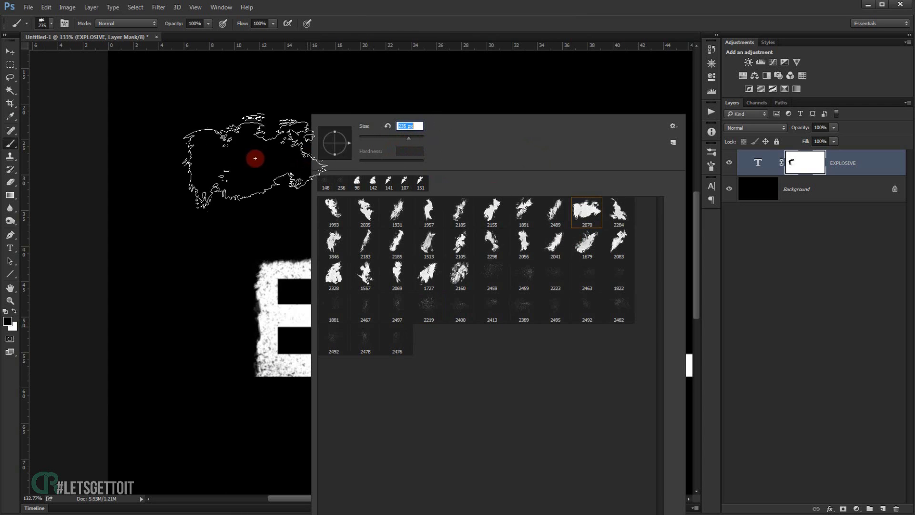
left_click(361, 110)
left_click_drag(303, 221, 304, 238)
scroll(312, 309, "up", 4)
mouse_move(336, 291)
left_mouse_down()
mouse_move(306, 291)
mouse_move(345, 330)
mouse_move(351, 312)
mouse_move(313, 286)
left_mouse_up()
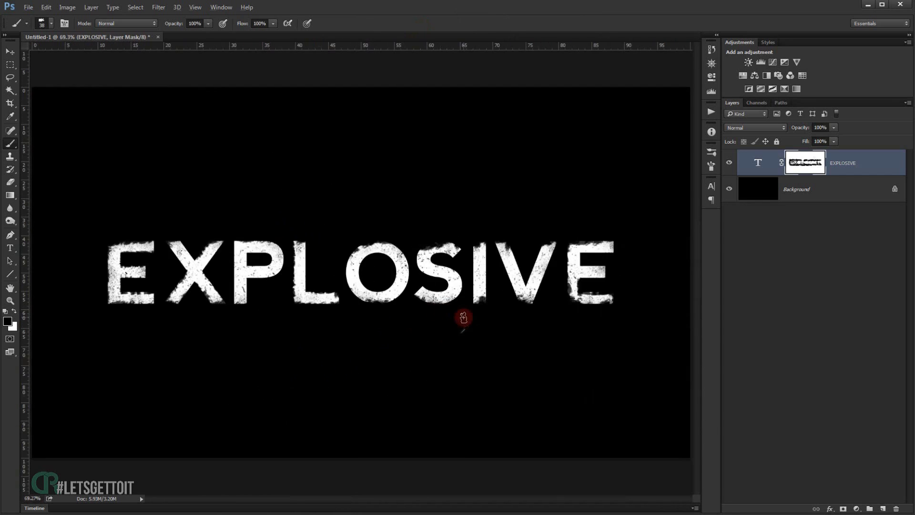
scroll(466, 321, "up", 3)
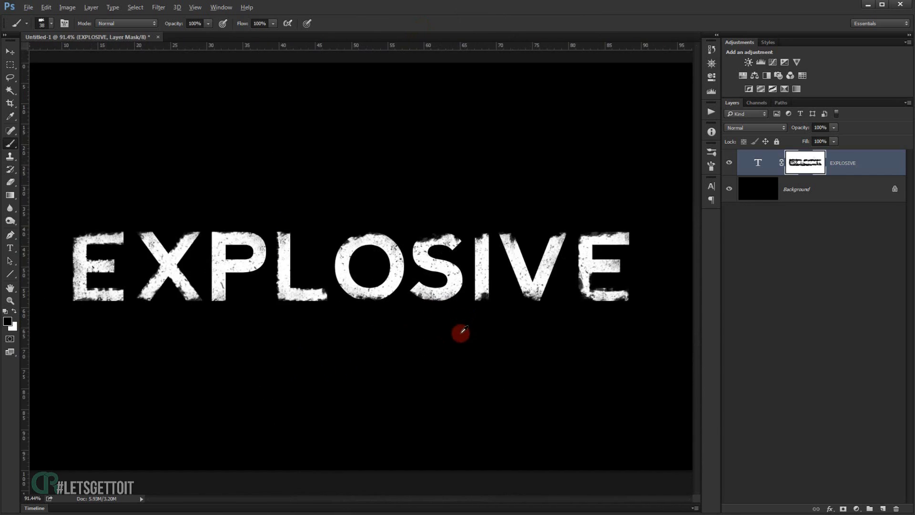
left_click_drag(395, 313, 434, 311)
scroll(435, 310, "up", 1)
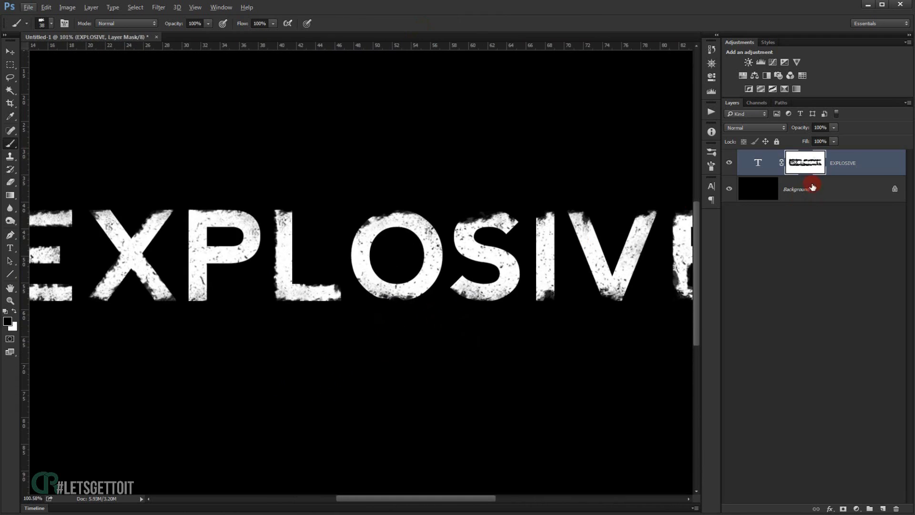
key("ctrl+0")
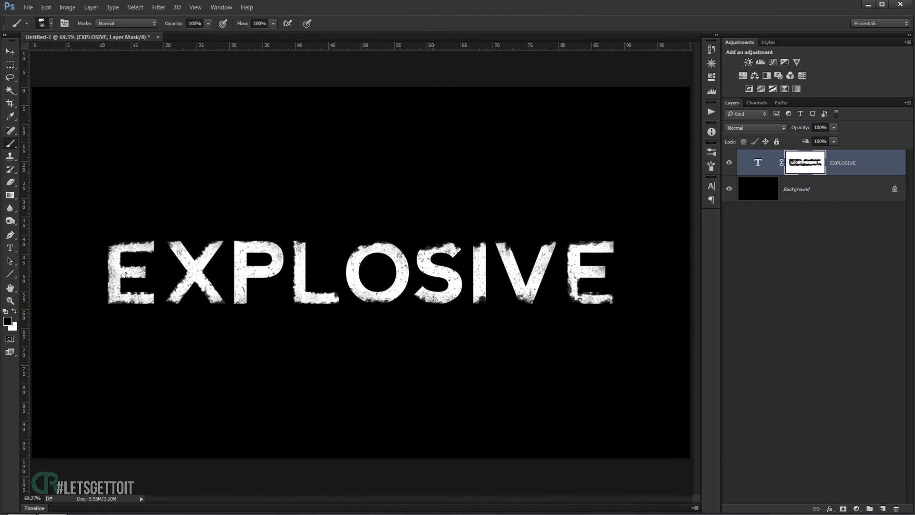
Open cracks_on_yellow_asphalt_by_grungetextures.jpg as a separate document and copy the whole image.
left_click(27, 514)
left_click(358, 150)
left_click_drag(364, 152, 13, 395)
key("ctrl+a")
left_click(10, 52)
key("ctrl+a")
key("ctrl+c")
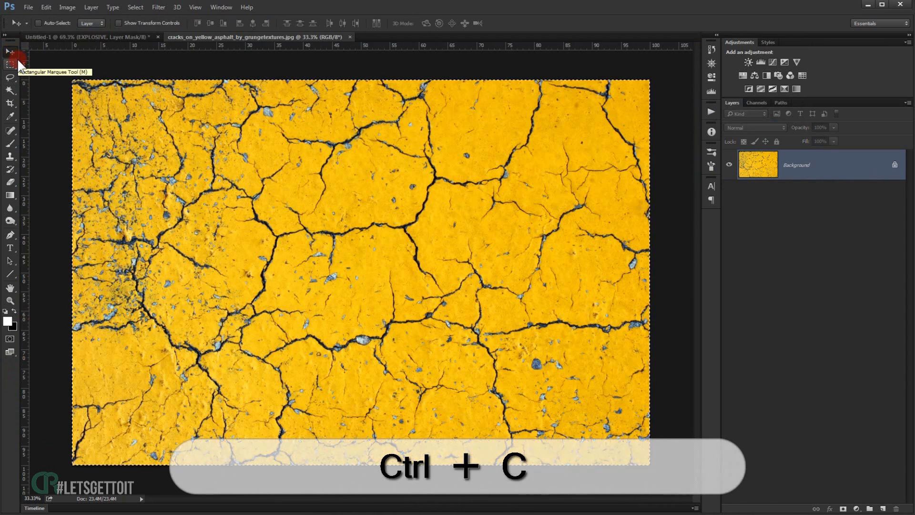
Paste the cracked asphalt texture above the EXPLOSIVE layer in Untitled-1 and close the texture document.
left_click(92, 36)
key("ctrl+v")
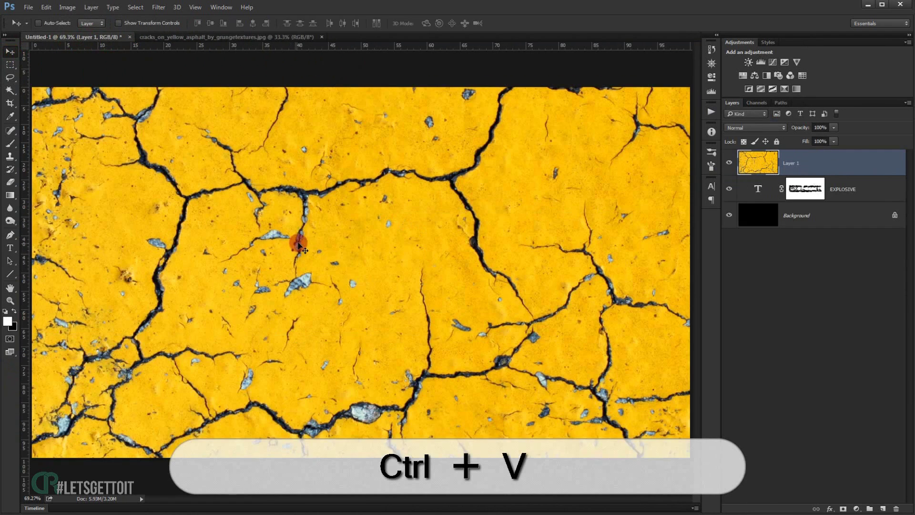
scroll(299, 241, "down", 4)
left_click(322, 37)
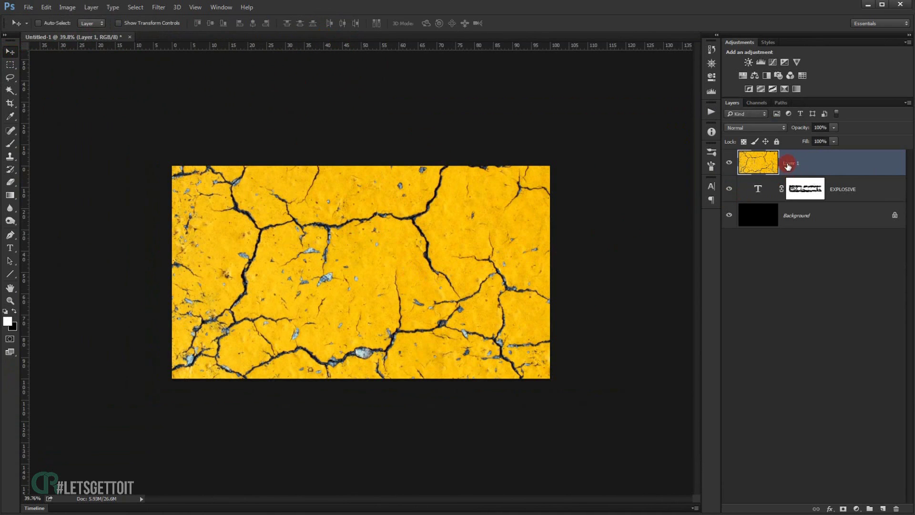
Scale the pasted texture layer to about 51.3% around its centre and desaturate it.
key("ctrl+t")
key("ctrl+0")
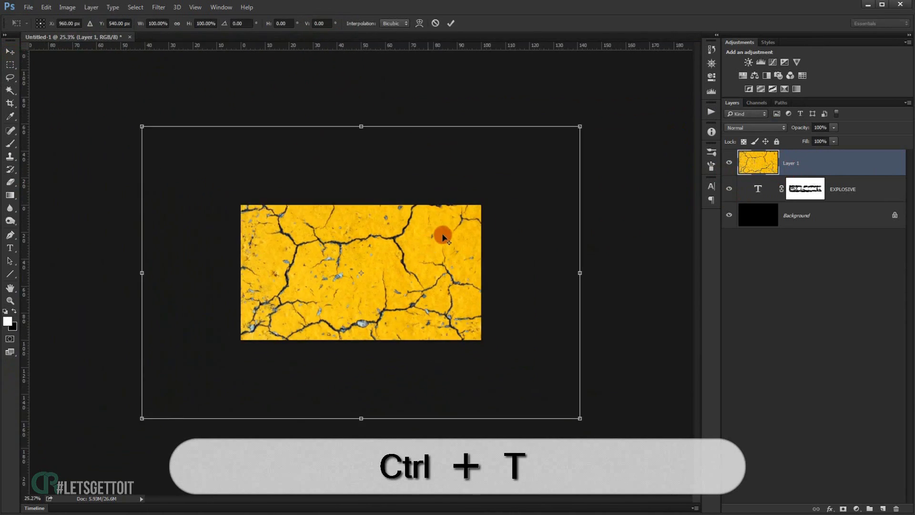
left_click_drag(544, 149, 455, 212)
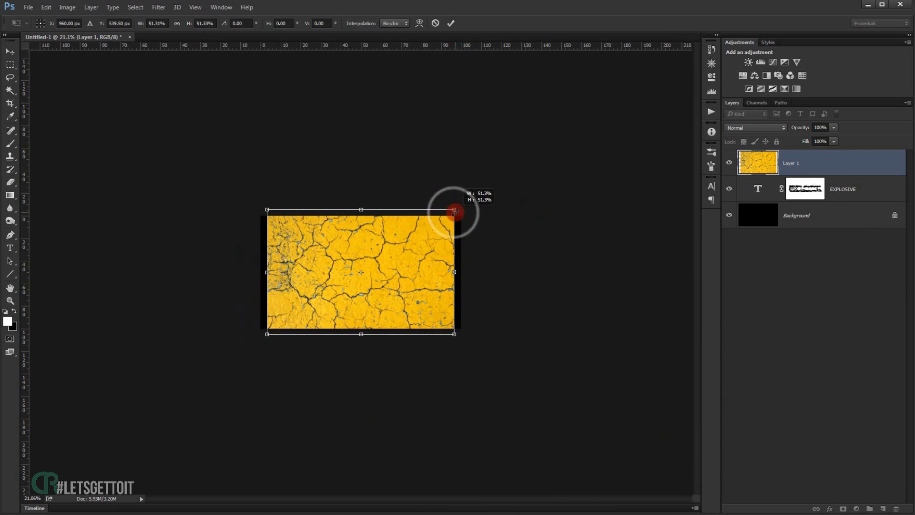
key("Return")
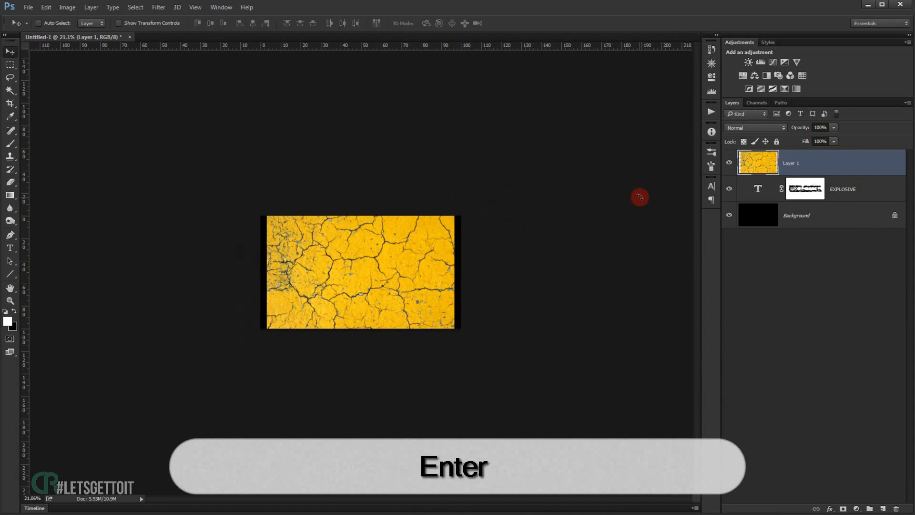
key("ctrl+0")
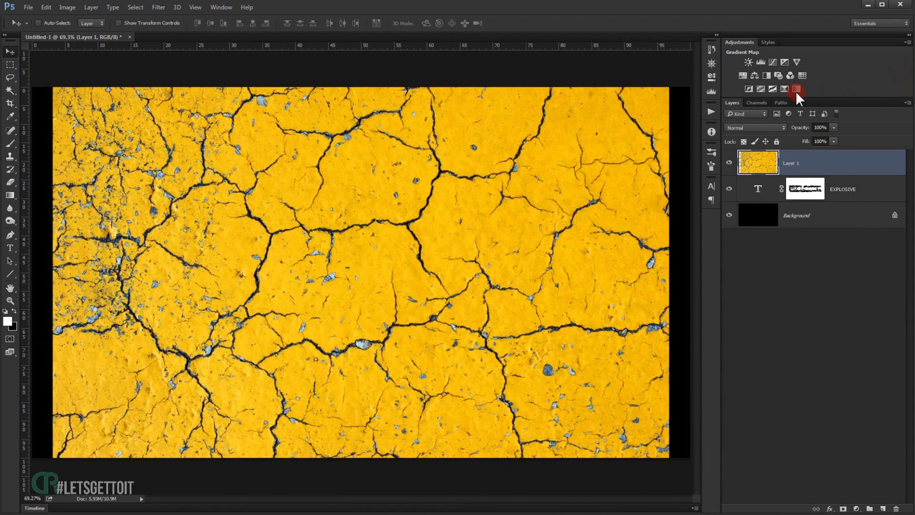
key("ctrl+shift+u")
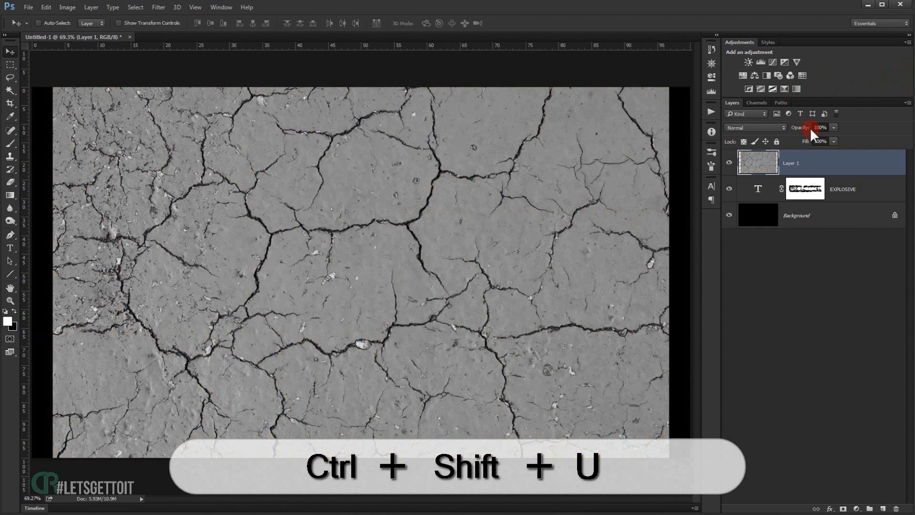
left_click(842, 172)
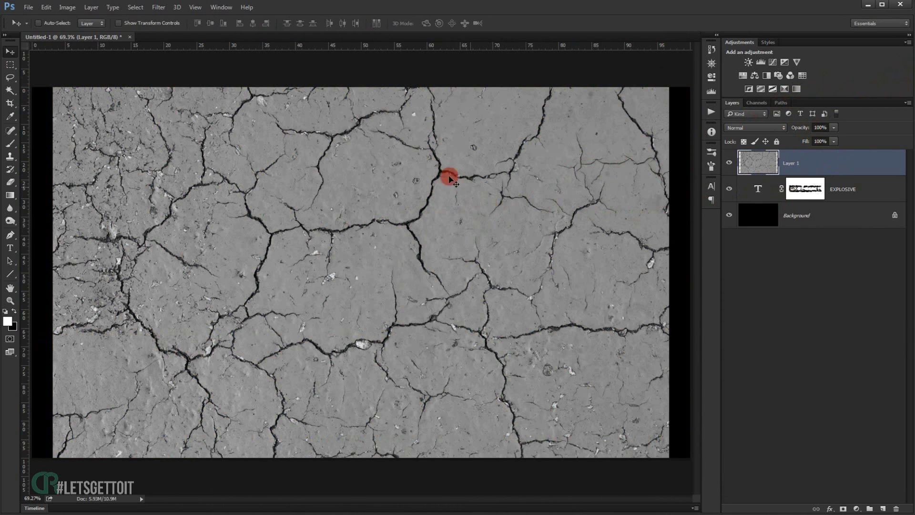
Boost the texture's contrast with Levels, setting input black to 64 and input white to 138, and adjust the midtones and output white.
key("ctrl+l")
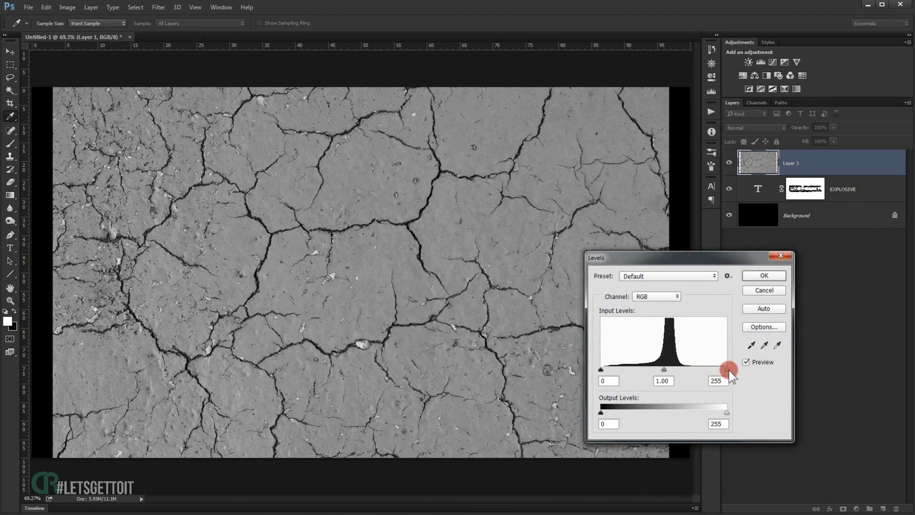
left_click_drag(664, 370, 674, 370)
left_click_drag(601, 370, 619, 370)
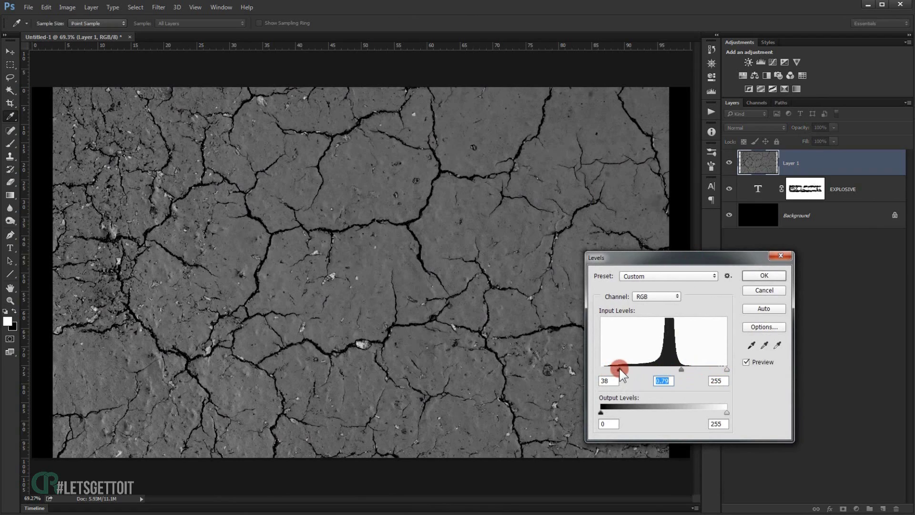
left_click_drag(729, 373, 687, 369)
left_click_drag(726, 412, 711, 412)
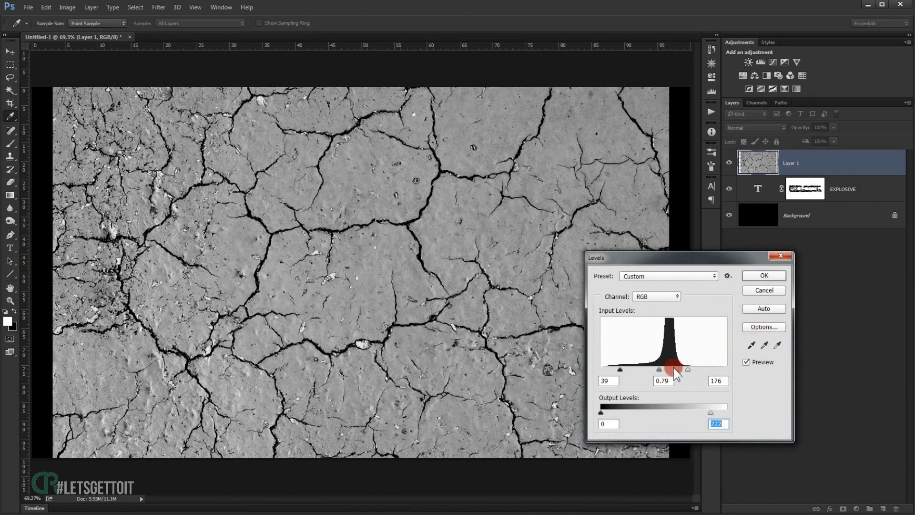
left_click_drag(659, 372, 656, 369)
left_click_drag(619, 370, 669, 371)
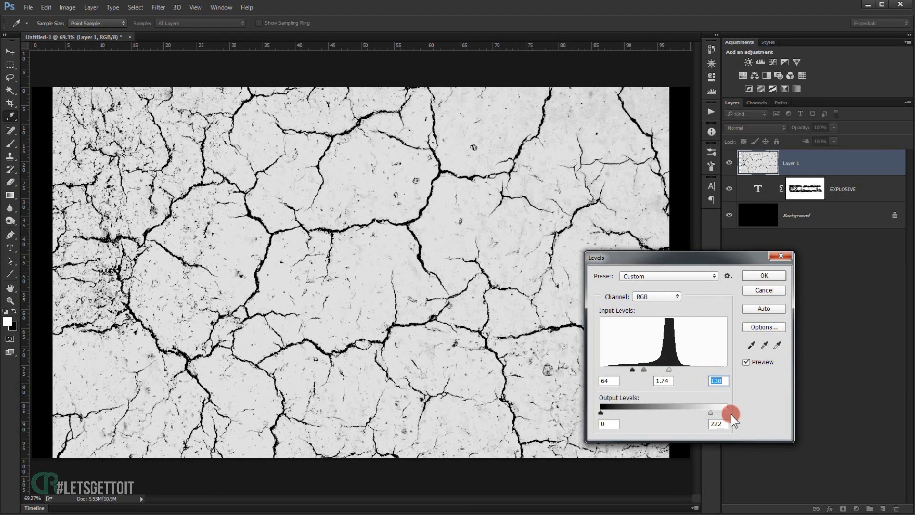
left_click_drag(715, 414, 722, 414)
left_click_drag(644, 371, 653, 370)
left_click(771, 276)
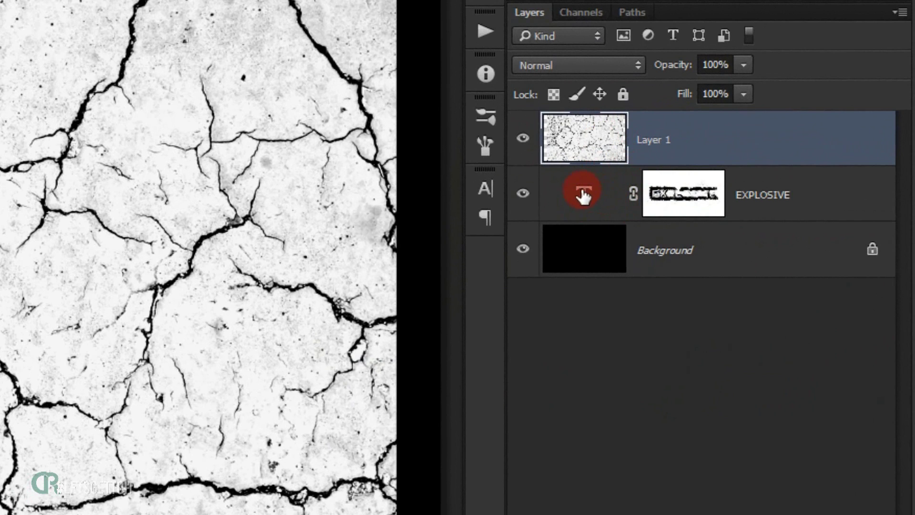
Clip the cracked texture layer to the EXPLOSIVE text layer and reposition it so the cracks run through the letters.
key("alt")
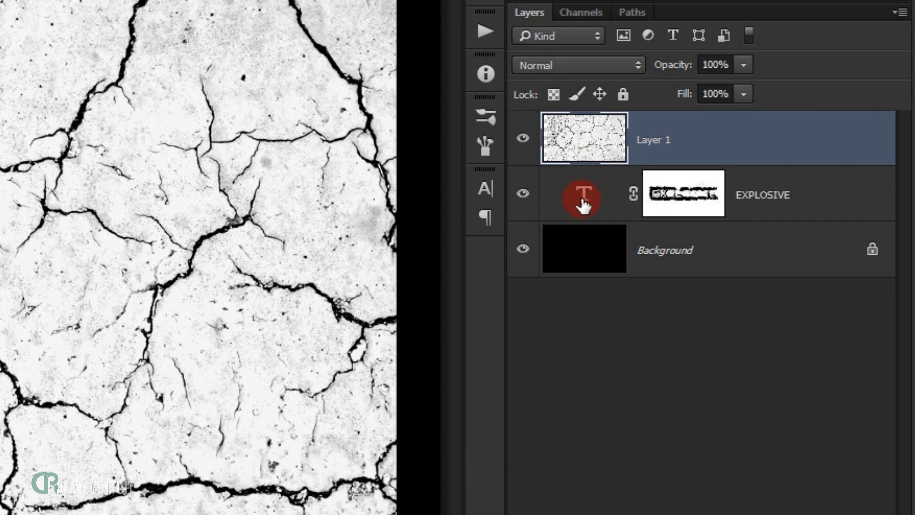
left_click(606, 161, "alt")
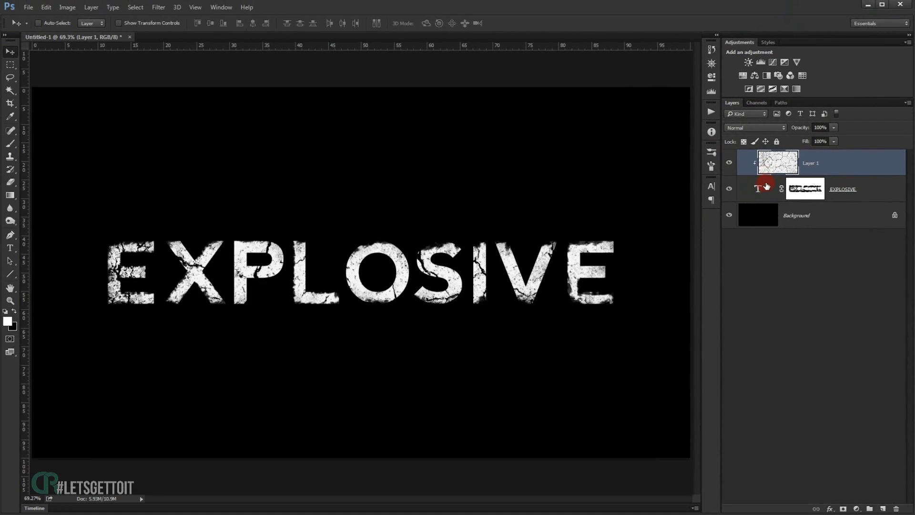
left_click(10, 50)
left_click_drag(467, 262, 493, 285)
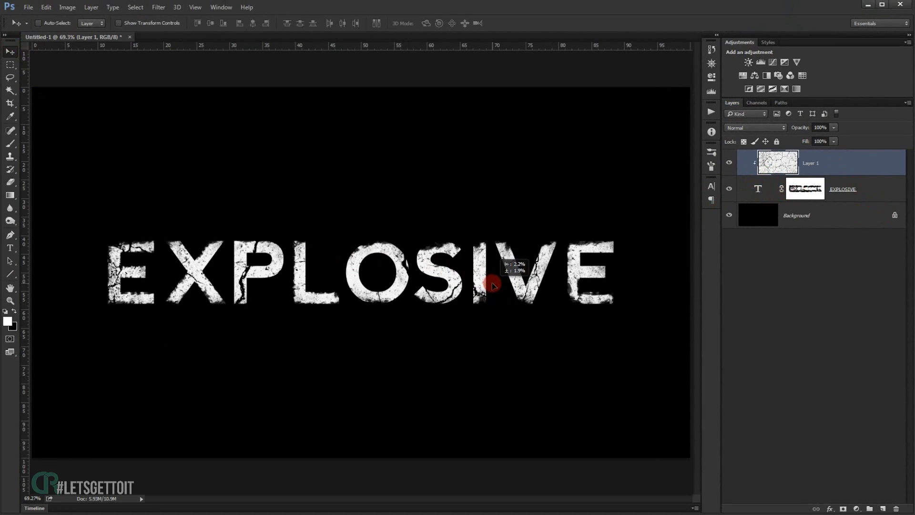
mouse_move(493, 285)
left_mouse_down()
mouse_move(496, 262)
mouse_move(491, 282)
left_mouse_up()
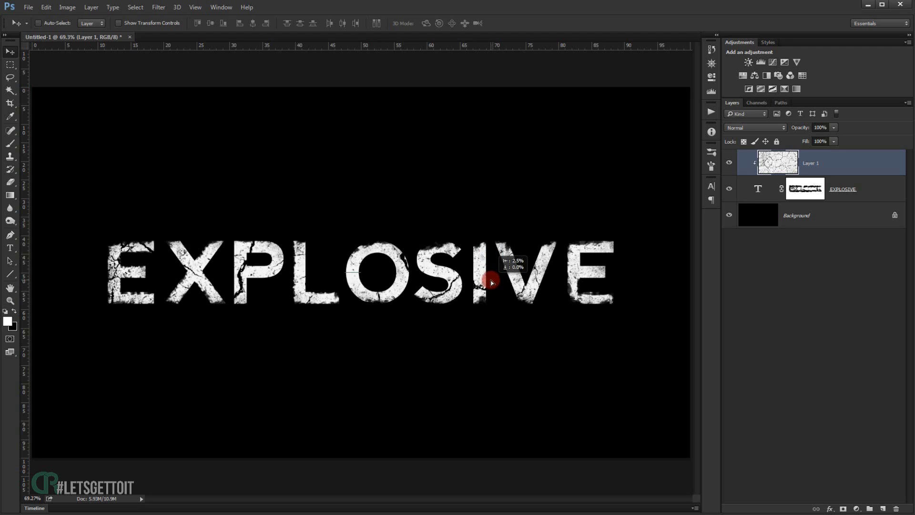
scroll(361, 245, "down", 2)
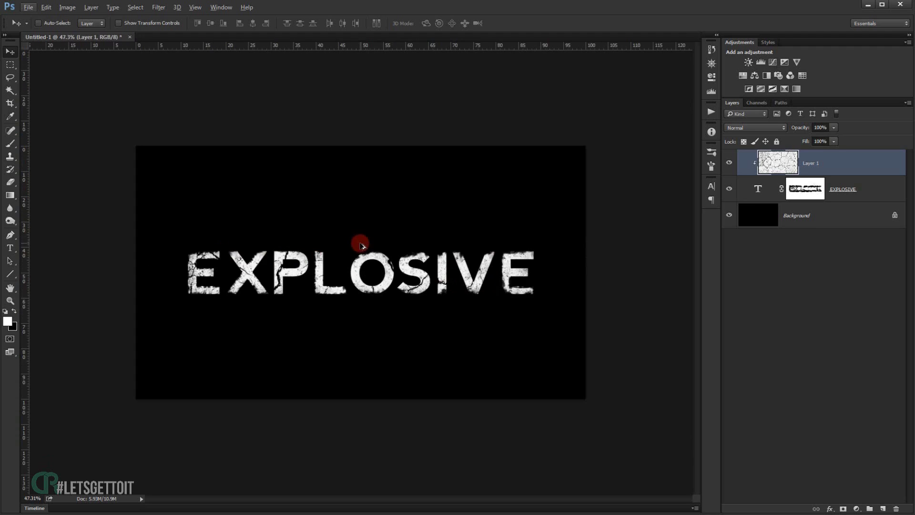
scroll(369, 245, "up", 2)
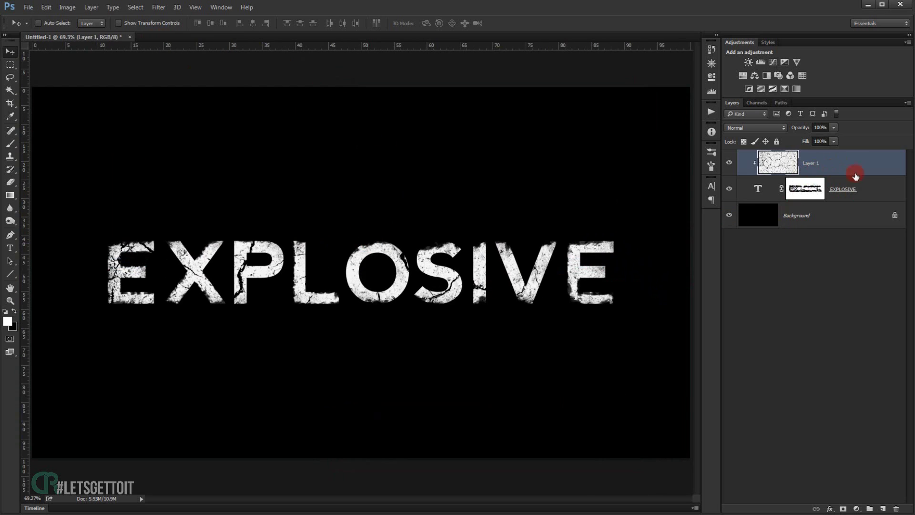
Add a new layer above the texture layer and name it Particles.
left_click(882, 509)
double_click(792, 162)
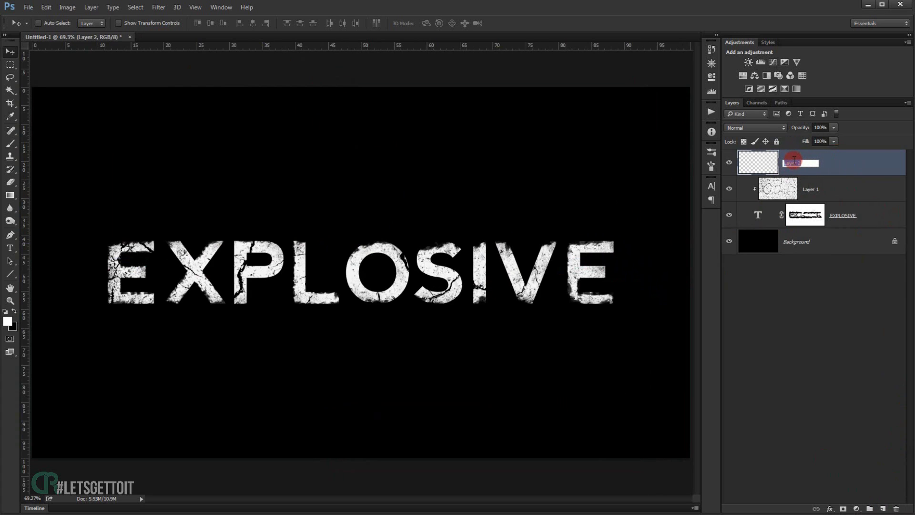
key("ctrl")
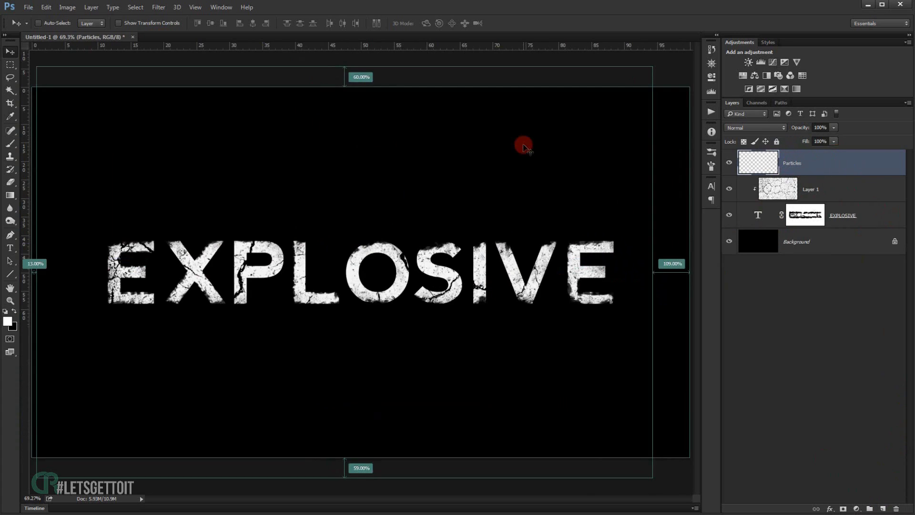
Set up the second 2459 debris brush for painting white particles and reduce it to about 215 px.
left_click(10, 145)
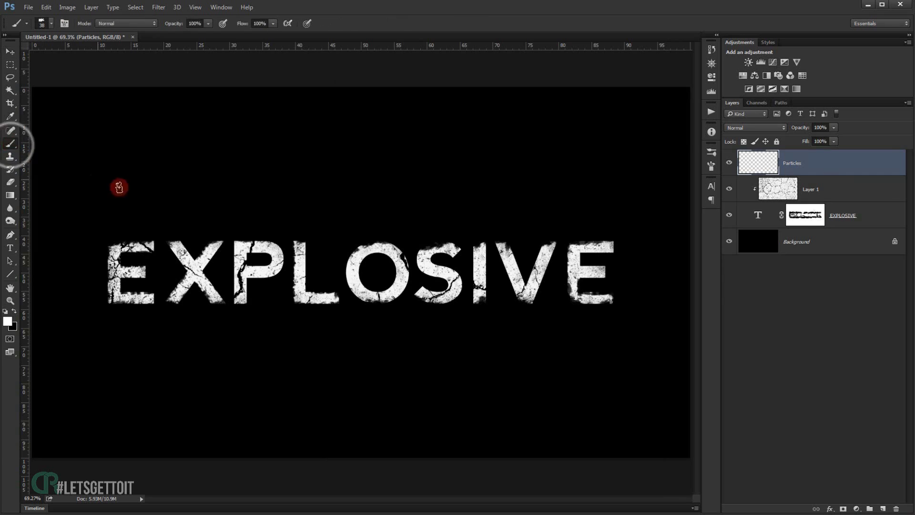
right_click(245, 157)
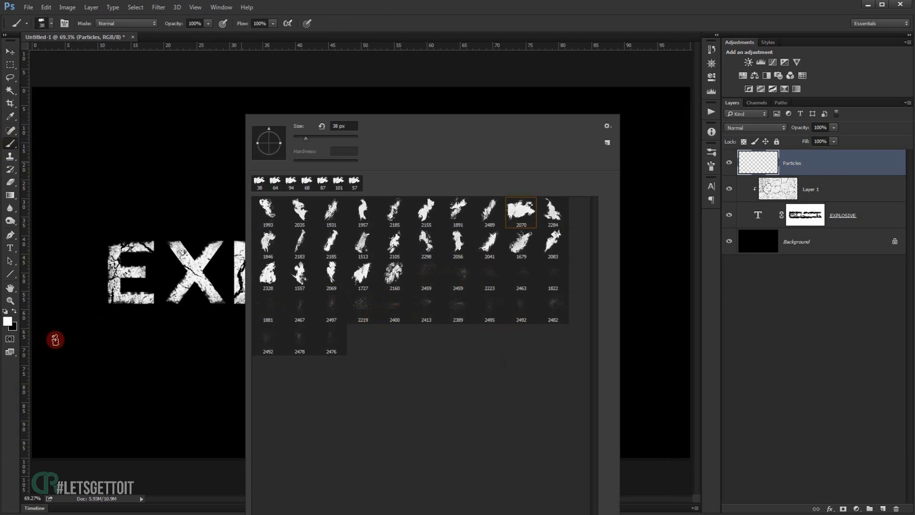
left_click(460, 273)
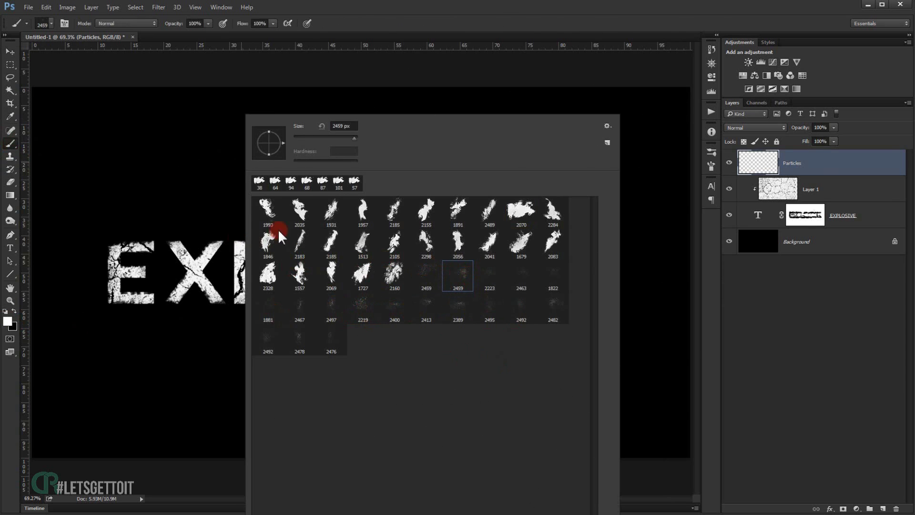
left_click(426, 22)
left_click_drag(411, 208, 211, 239)
left_click_drag(308, 236, 233, 250)
scroll(116, 253, "up", 2)
mouse_move(176, 246)
left_mouse_down()
mouse_move(167, 257)
mouse_move(118, 266)
mouse_move(159, 274)
mouse_move(114, 271)
left_mouse_up()
scroll(108, 260, "up", 3)
scroll(149, 265, "up", 3)
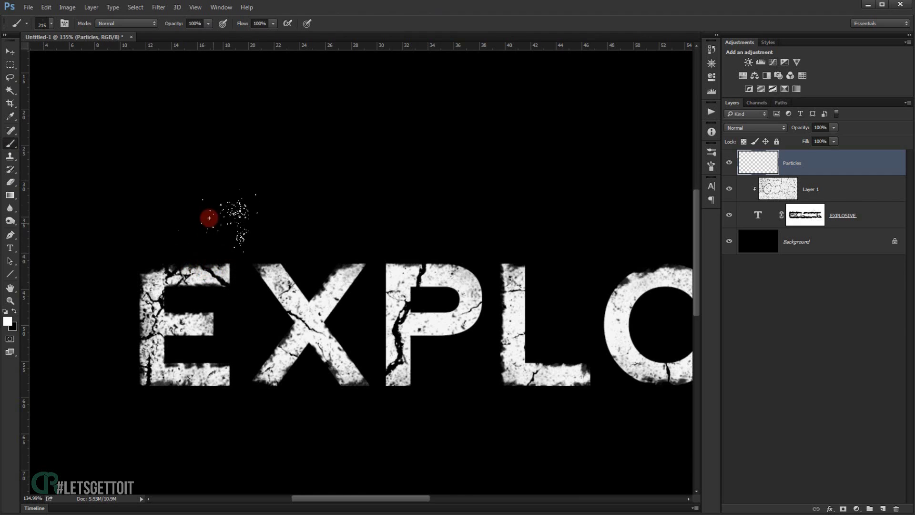
Stamp white particles around the upper-left corner of the first E on the Particles layer, with the brush at 261 px.
left_click_drag(188, 257, 152, 265)
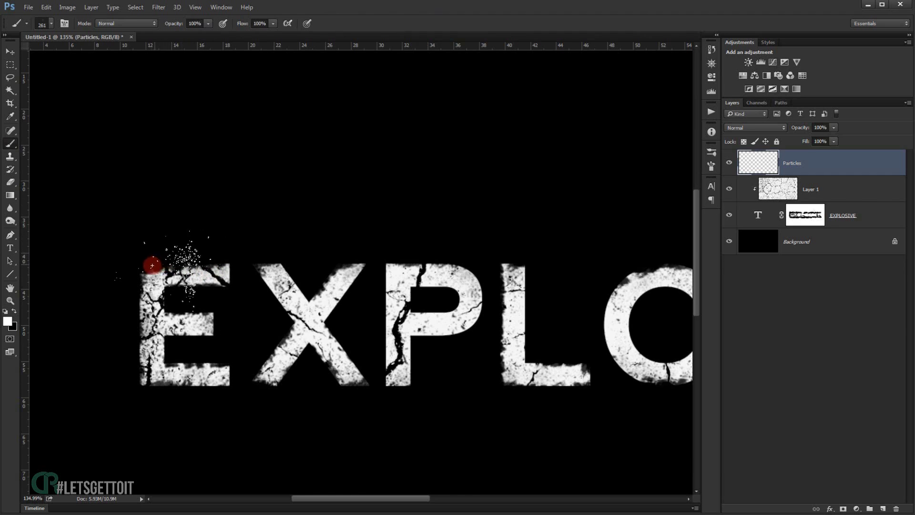
left_click(121, 274)
left_click(120, 274)
left_click(120, 274)
left_click(121, 274)
scroll(86, 313, "up", 3)
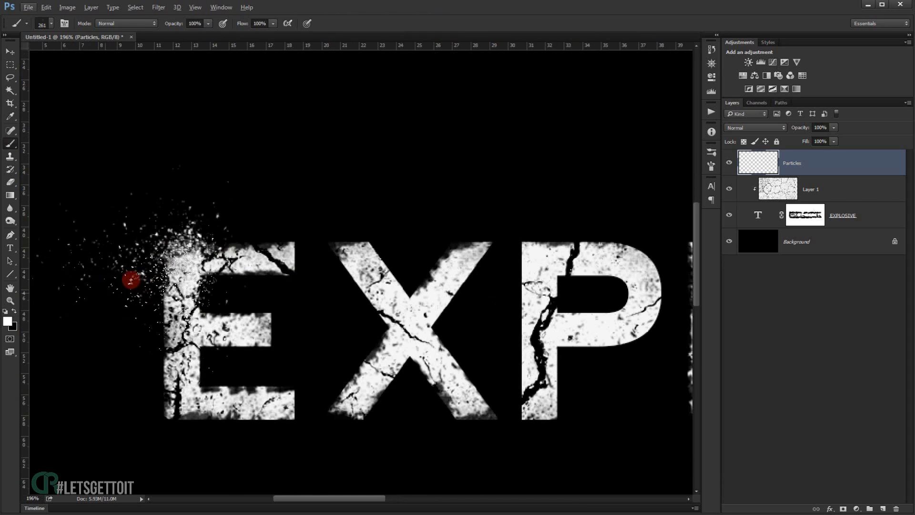
Stamp white particles along the upper arm of the first E on the Particles layer, reducing the brush from 261 to 231 px.
left_click(188, 233)
mouse_move(189, 232)
left_mouse_down()
mouse_move(190, 224)
mouse_move(239, 250)
left_mouse_up()
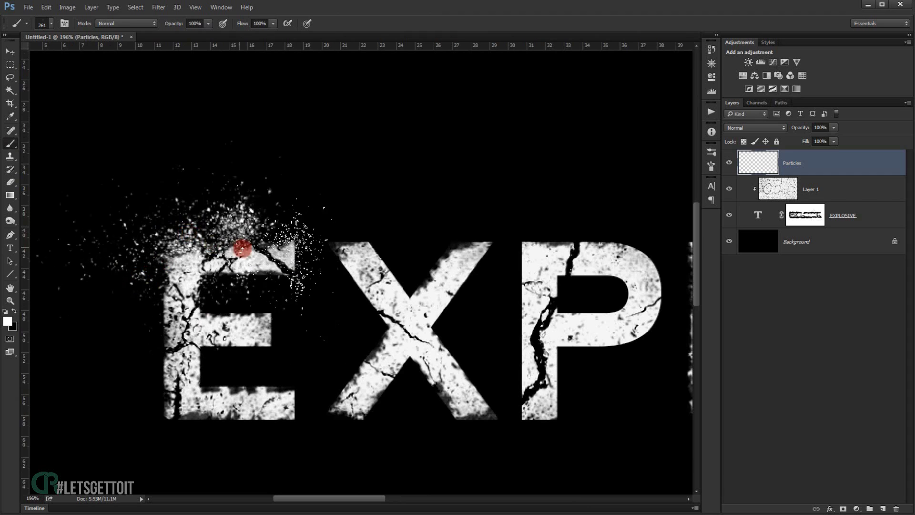
scroll(237, 253, "down", 3)
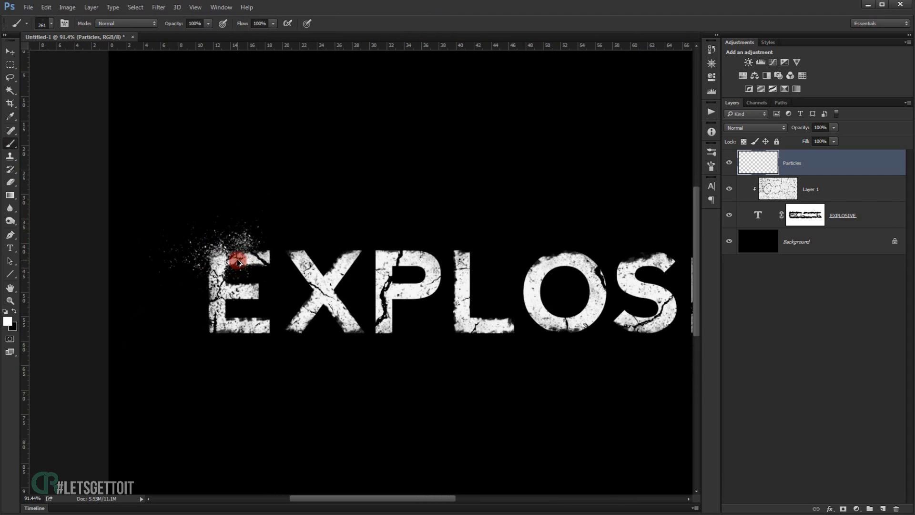
left_click_drag(227, 256, 214, 268)
left_click(233, 255)
scroll(209, 291, "up", 2)
scroll(210, 288, "down", 2)
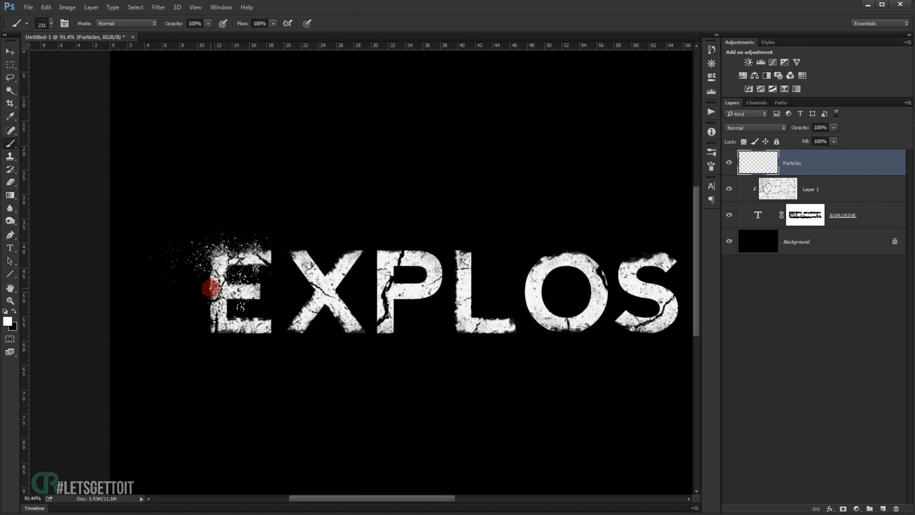
scroll(211, 287, "up", 2)
Switch to the 2389 debris brush and reduce its size to about 182 px.
right_click(241, 266)
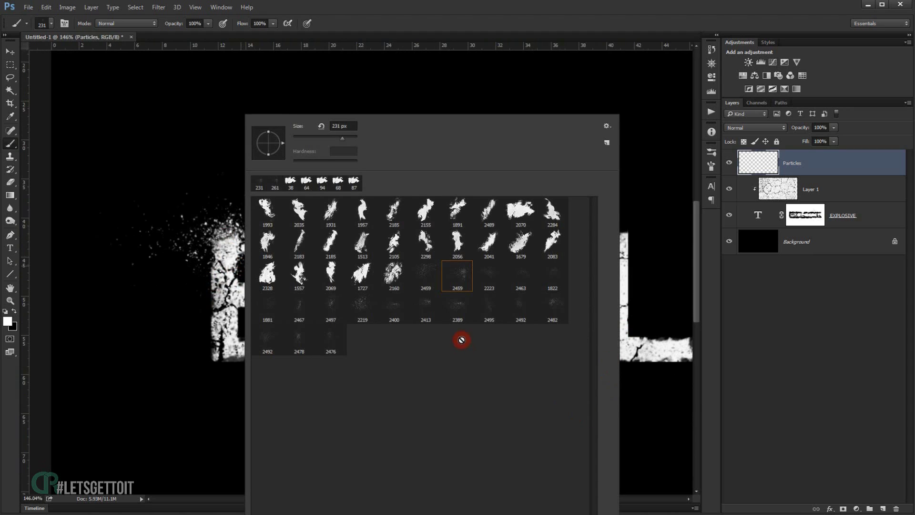
left_click(465, 309)
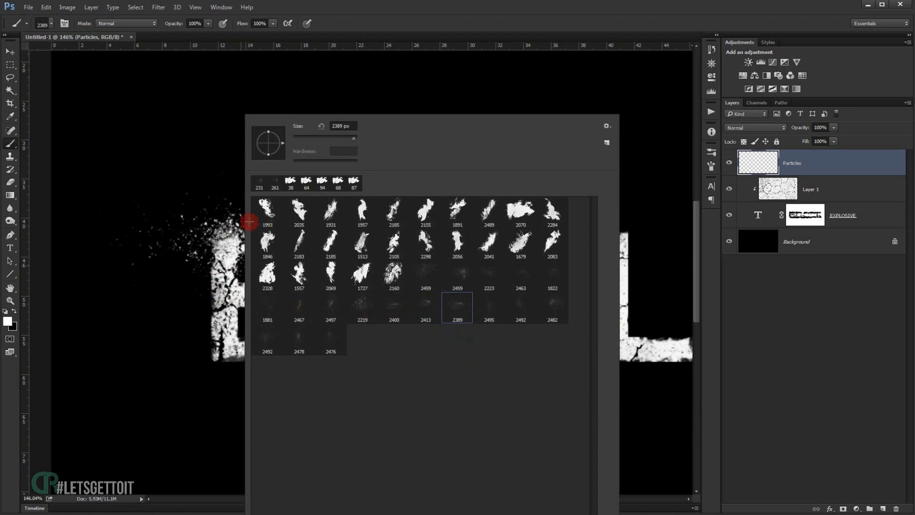
left_click(338, 136)
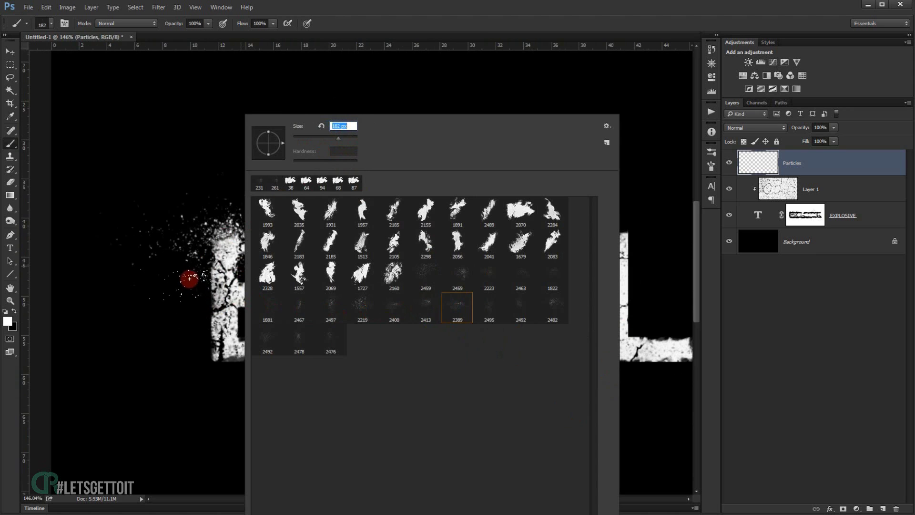
left_click(468, 29)
Stamp particles around the lower-left corner, left side and underside of the first E with the brush at 226 px.
left_click_drag(205, 319, 225, 320)
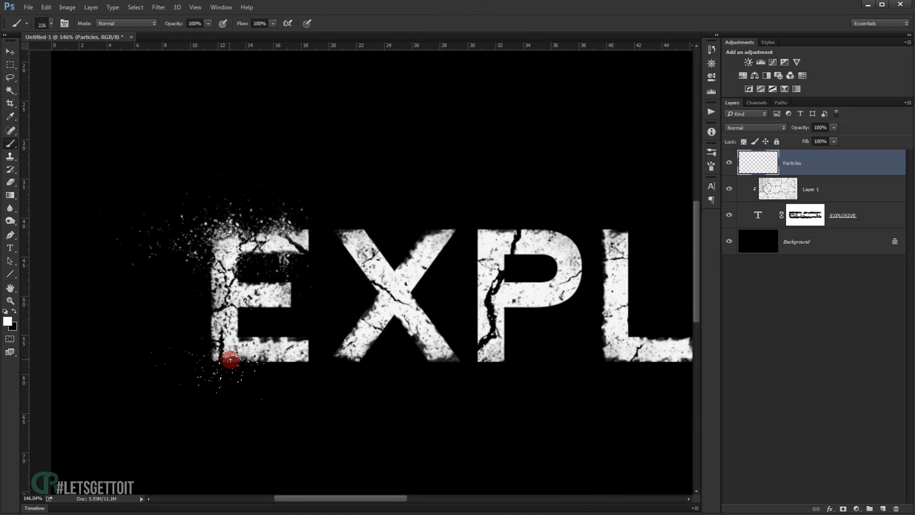
left_click(239, 360)
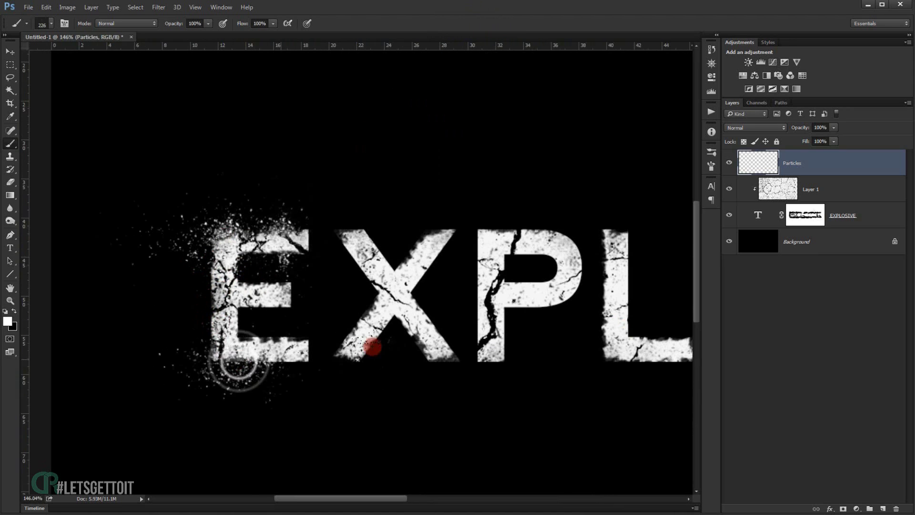
scroll(255, 365, "up", 2)
left_click_drag(223, 370, 222, 365)
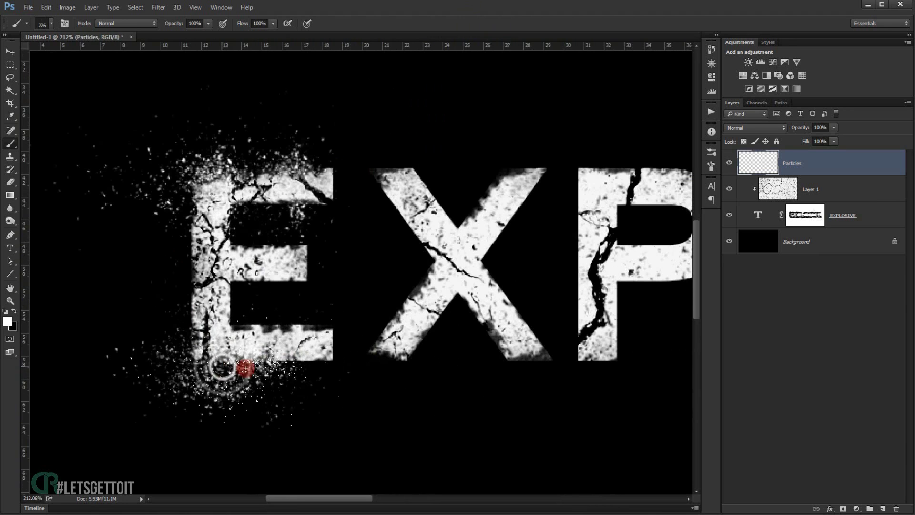
scroll(417, 374, "down", 3)
left_click_drag(284, 362, 300, 323)
scroll(364, 352, "up", 2)
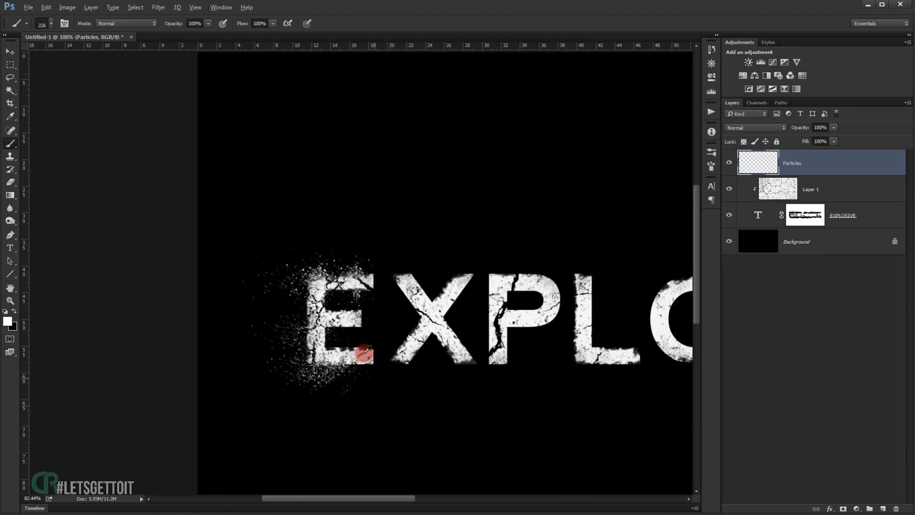
scroll(390, 333, "up", 3)
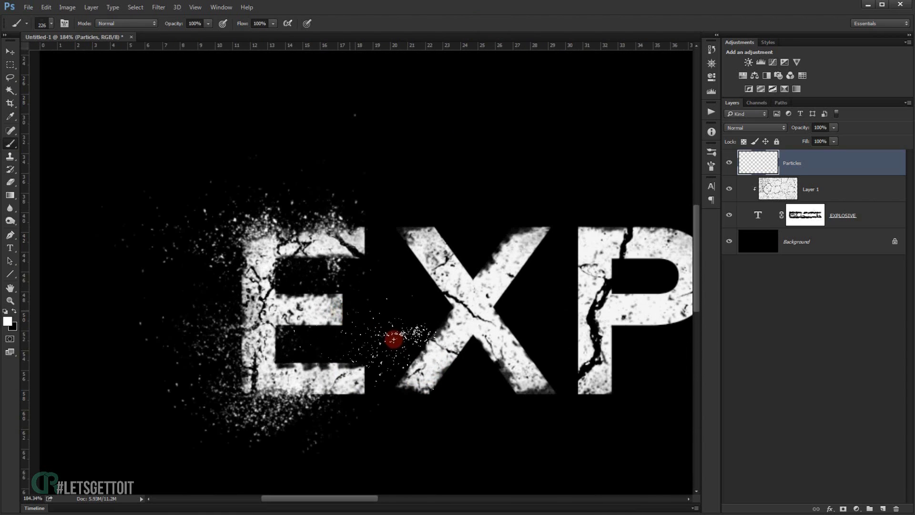
Switch to the 2482 debris brush and reduce its size to suit the letters.
right_click(378, 327)
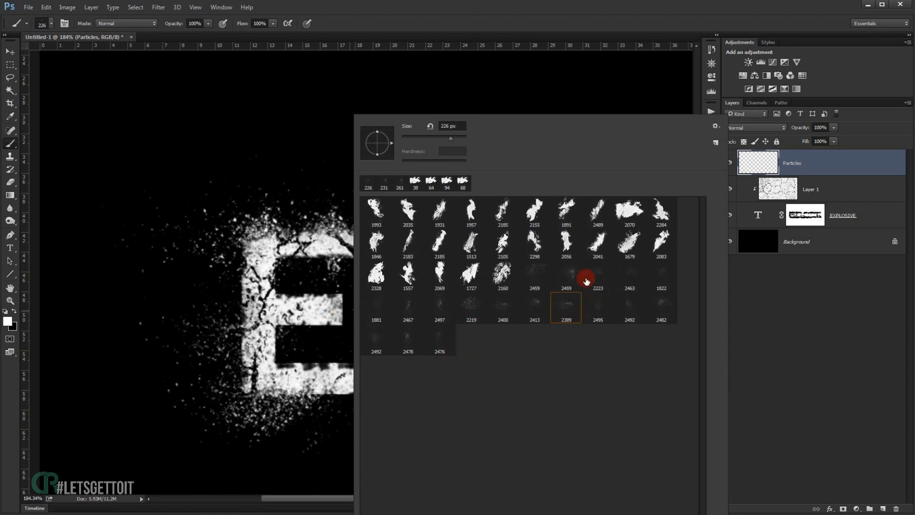
left_click(672, 310)
left_click(442, 138)
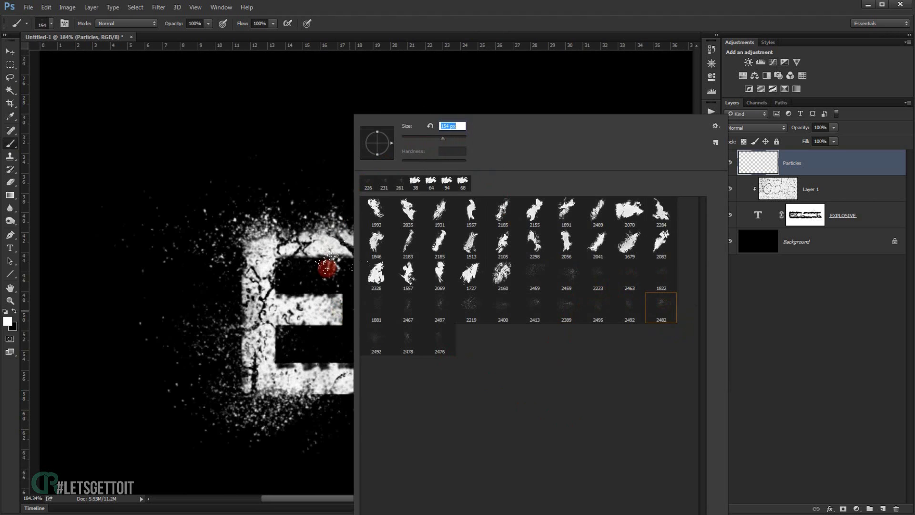
left_click(455, 139)
left_click(513, 2)
Stamp particles between the first E and the foot of the X, undoing a misplaced stroke and enlarging the brush to 305 px.
left_click_drag(379, 324, 335, 343)
mouse_move(312, 371)
left_mouse_down()
mouse_move(287, 373)
mouse_move(287, 384)
mouse_move(277, 378)
mouse_move(320, 387)
mouse_move(518, 339)
left_mouse_up()
scroll(518, 339, "down", 2)
key("ctrl+z")
left_click_drag(431, 364, 393, 360)
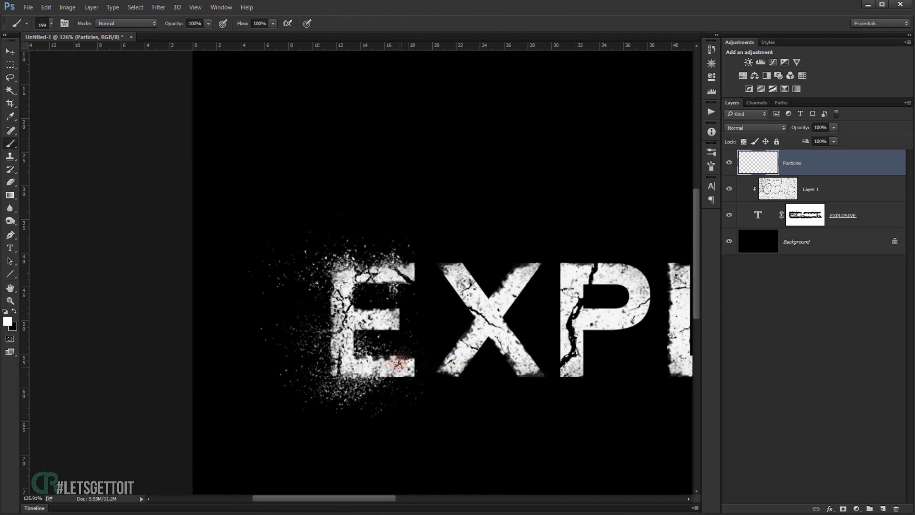
scroll(409, 373, "down", 1)
scroll(462, 329, "up", 3)
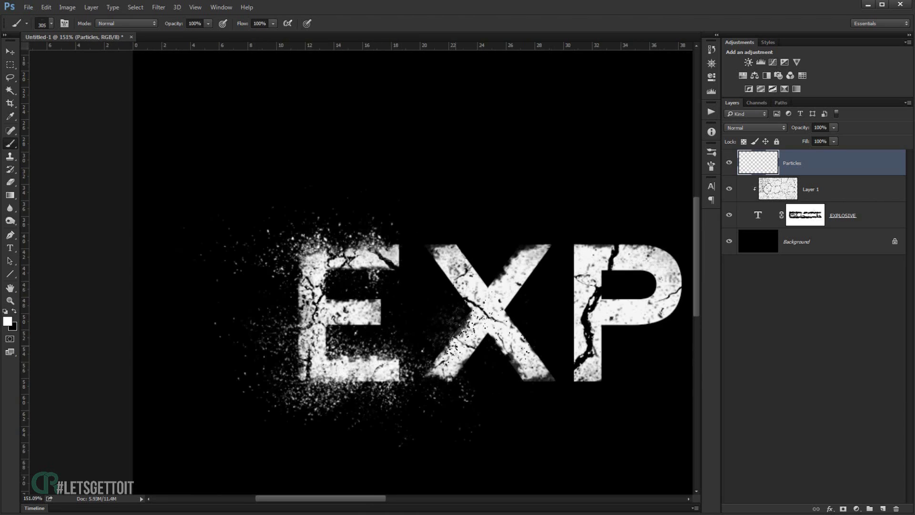
Enlarge the brush to 417 px and stamp more particles around the X and the letters after it.
left_click(441, 254)
scroll(461, 317, "up", 5)
scroll(178, 293, "down", 12)
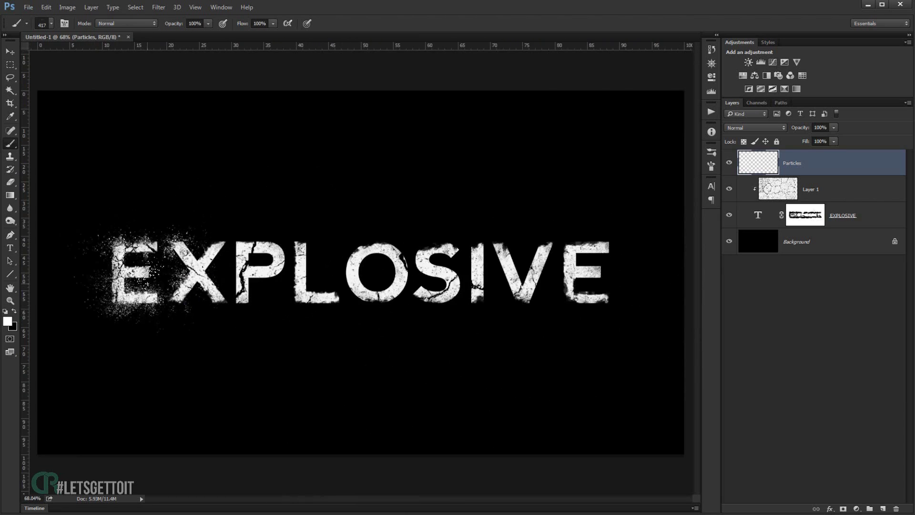
scroll(148, 276, "up", 10)
left_click_drag(417, 223, 380, 218)
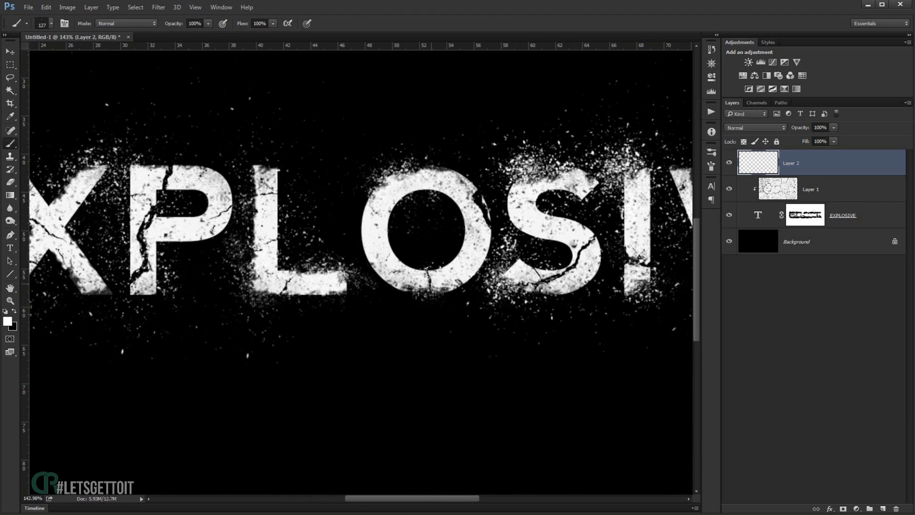
Stamp fine particles around the edges of the O, enlarging the brush from 127 to 182 px.
scroll(429, 281, "up", 4)
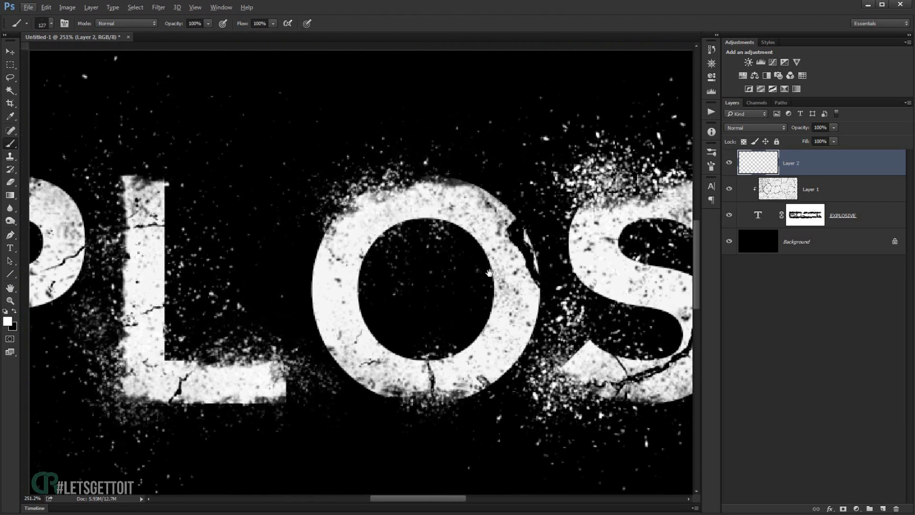
right_click(520, 115)
key("Return")
left_click_drag(538, 255, 363, 255)
right_click(363, 255)
key("Return")
left_click(531, 267)
scroll(505, 245, "down", 8)
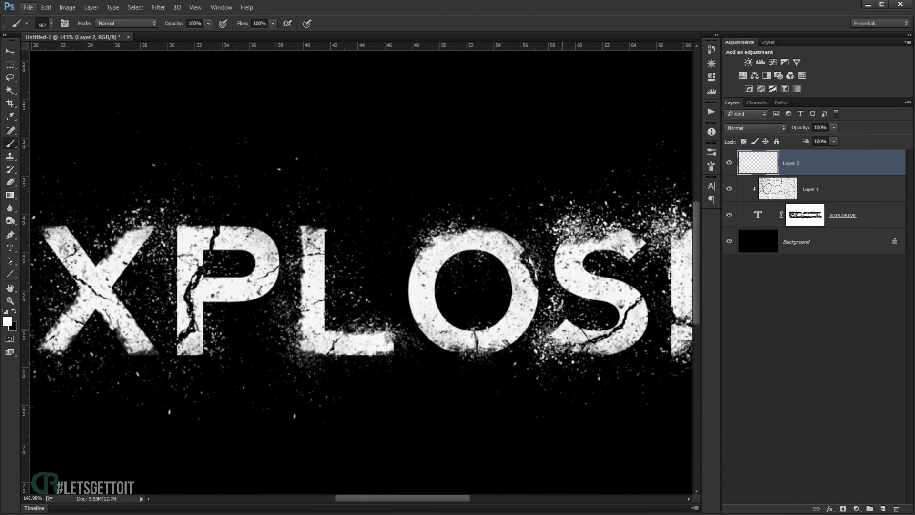
Lower the brush opacity to about 43% for painting fainter particles.
right_click(552, 305)
double_click(799, 305)
key("4")
key("4")
right_click(323, 266)
key("Return")
Stamp faint scattered particles around and below the whole word with the debris brush enlarged to 575 px.
mouse_move(284, 238)
left_mouse_down()
mouse_move(348, 245)
mouse_move(332, 253)
left_mouse_up()
right_click(256, 114)
left_click(247, 177)
scroll(353, 286, "up", 4)
left_click_drag(316, 286, 226, 291)
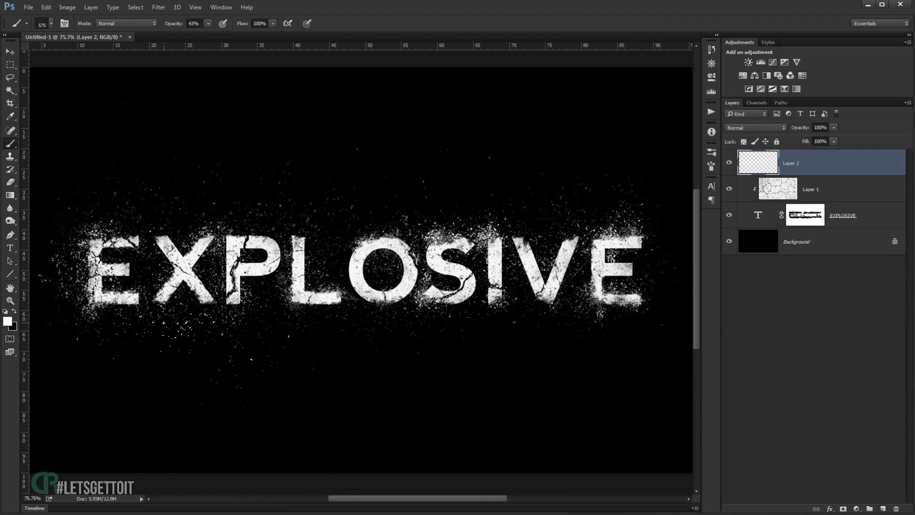
scroll(391, 296, "down", 4)
left_click(546, 270)
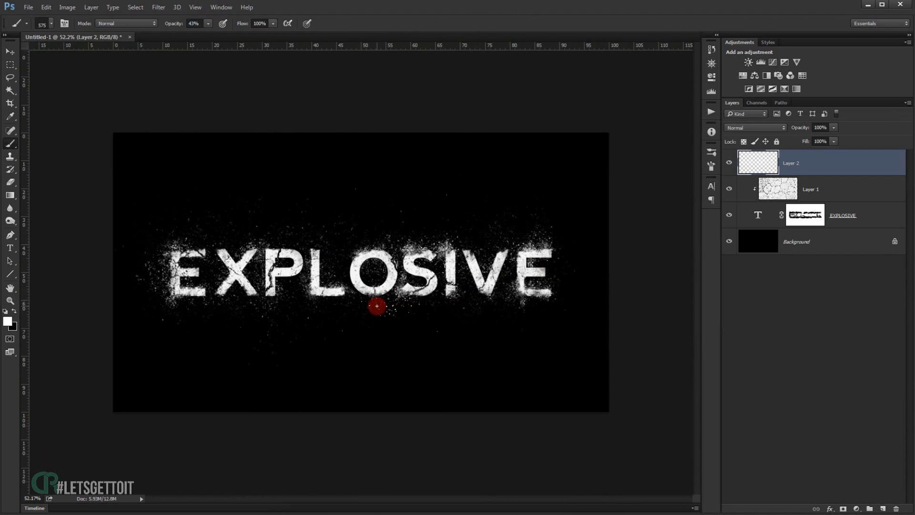
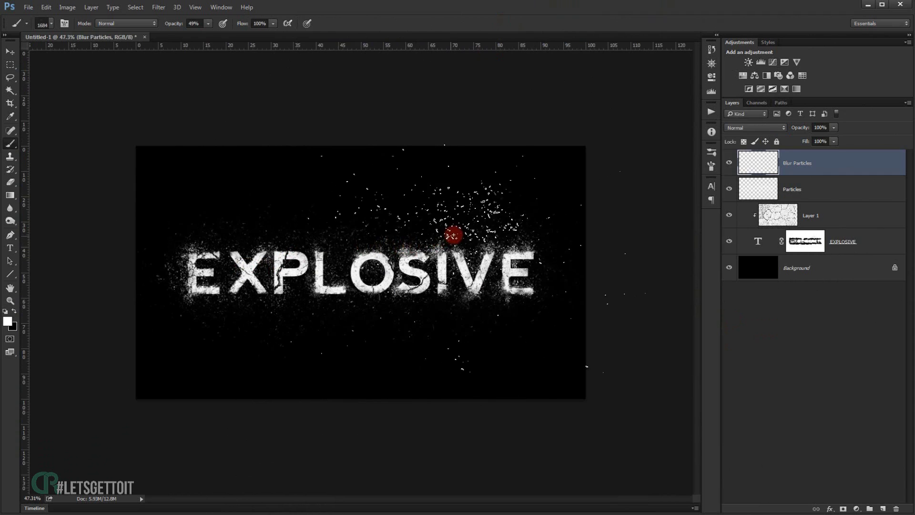
Set the brush opacity to 100% and stamp large particles above the text on the Blur Particles layer with the 2476 brush at 1595 px.
left_click_drag(457, 222, 444, 227)
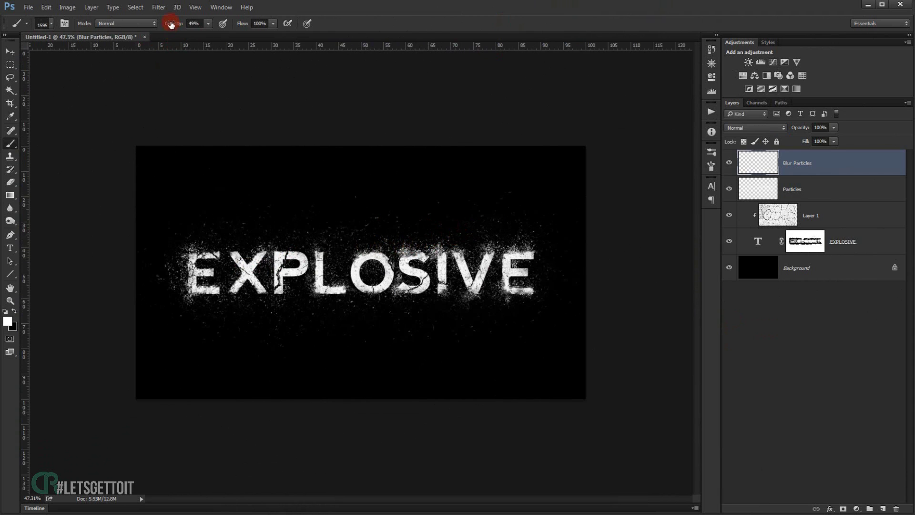
left_click_drag(171, 24, 197, 24)
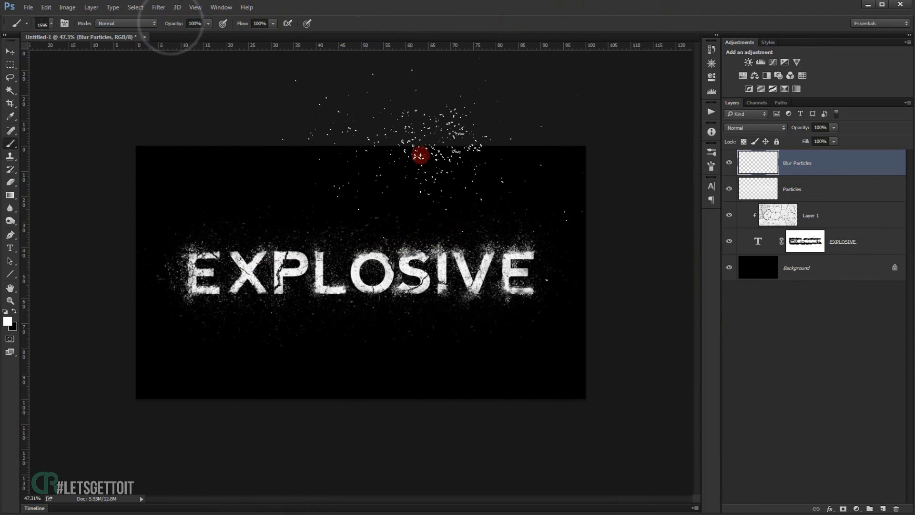
left_click(479, 237)
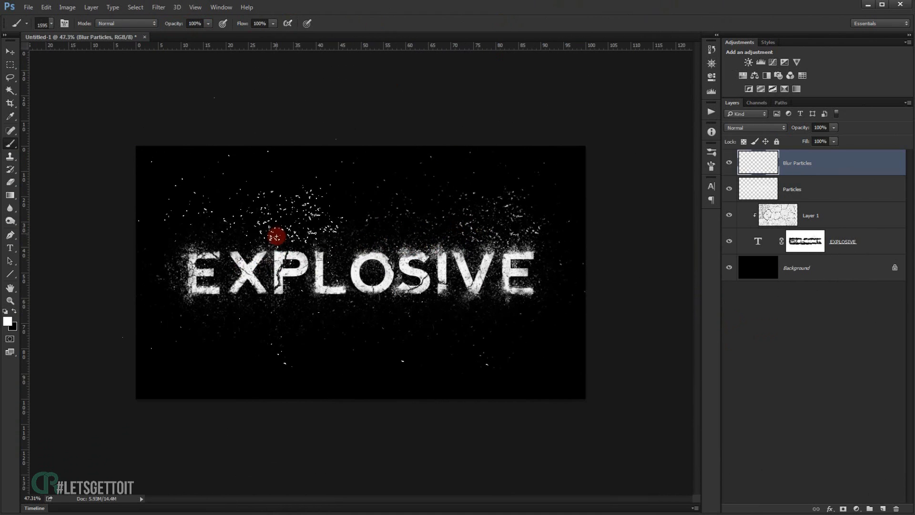
left_click(277, 242)
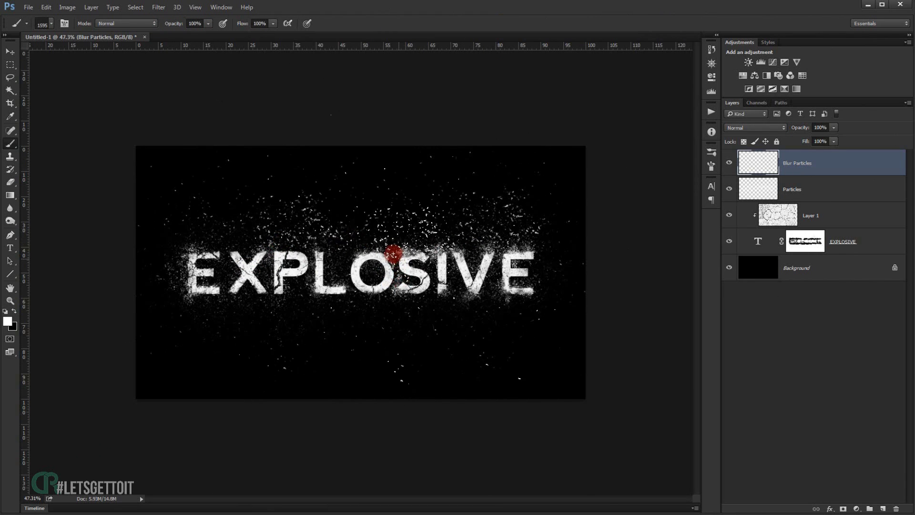
Rotate the debris brush tip and stamp particles below the text and around its two ends on the Blur Particles layer.
right_click(439, 135)
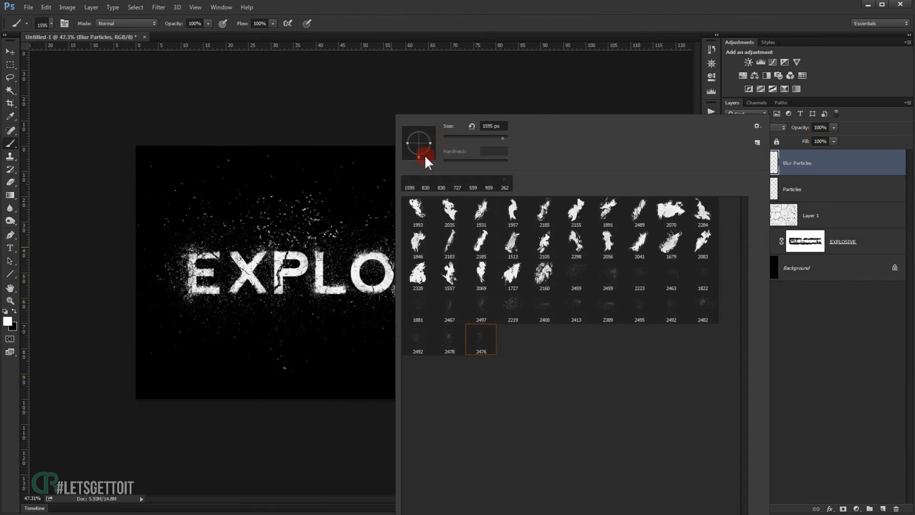
left_click_drag(401, 139, 412, 123)
left_click(217, 332)
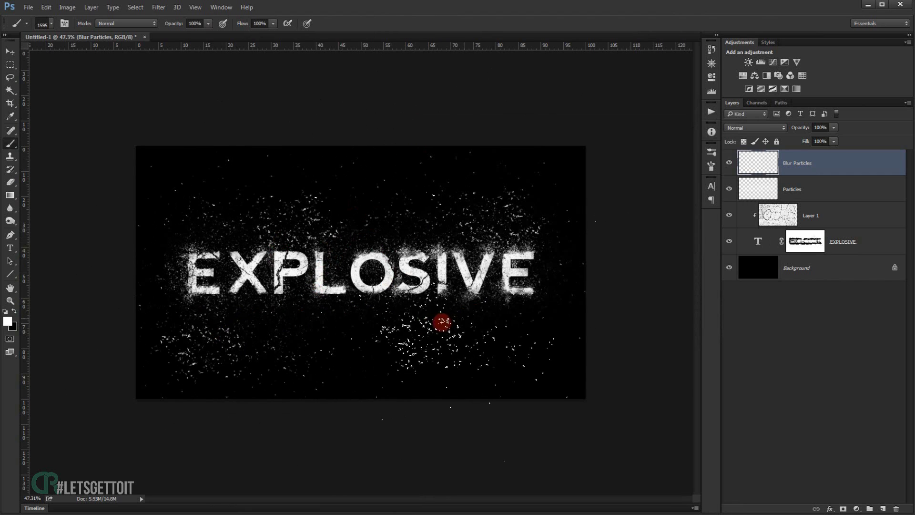
mouse_move(442, 321)
left_mouse_down()
mouse_move(250, 297)
mouse_move(159, 299)
mouse_move(258, 316)
mouse_move(424, 293)
mouse_move(333, 295)
mouse_move(299, 302)
mouse_move(491, 295)
mouse_move(189, 330)
mouse_move(189, 285)
left_mouse_up()
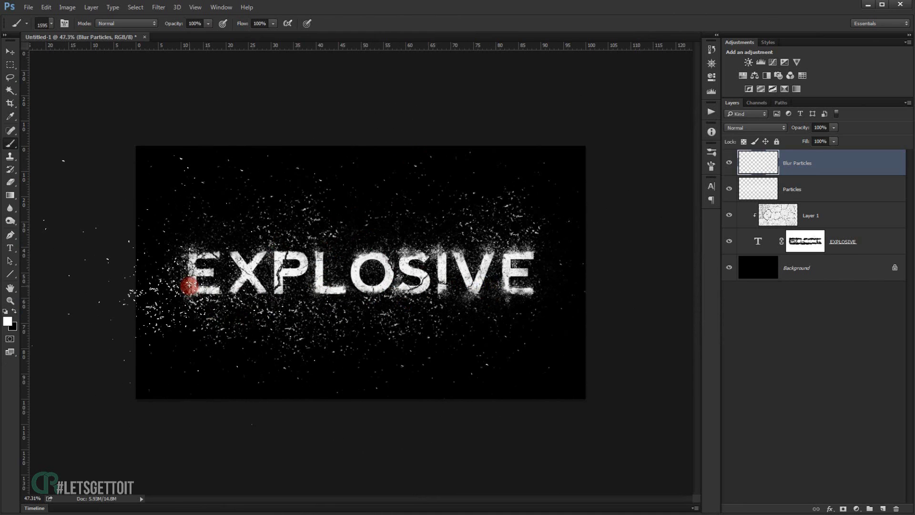
left_click(185, 287)
left_click(509, 263)
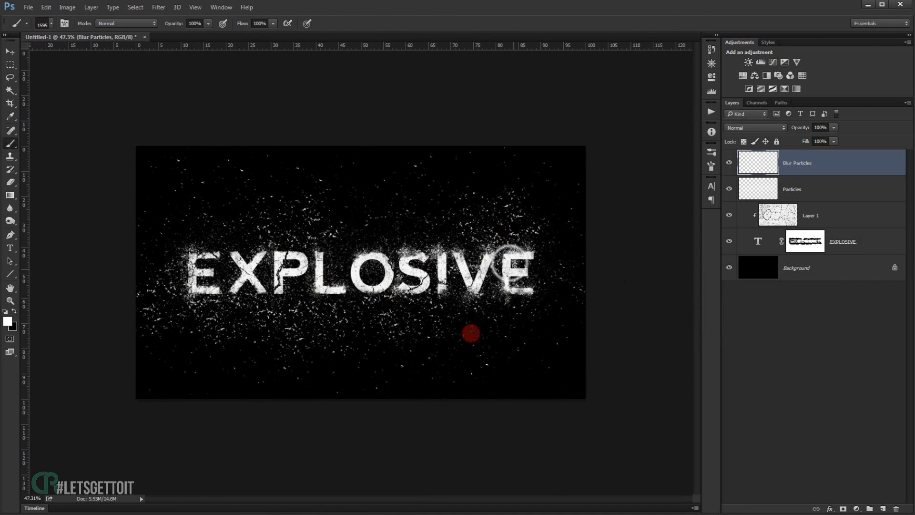
Apply a Radial Blur to the Blur Particles layer using the Zoom method and Good quality.
scroll(390, 321, "up", 2)
scroll(443, 309, "down", 2)
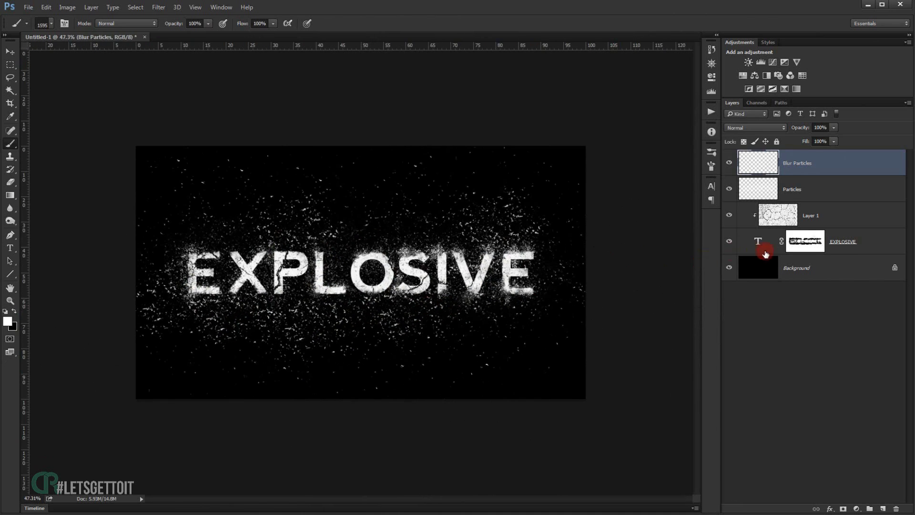
left_click(158, 7)
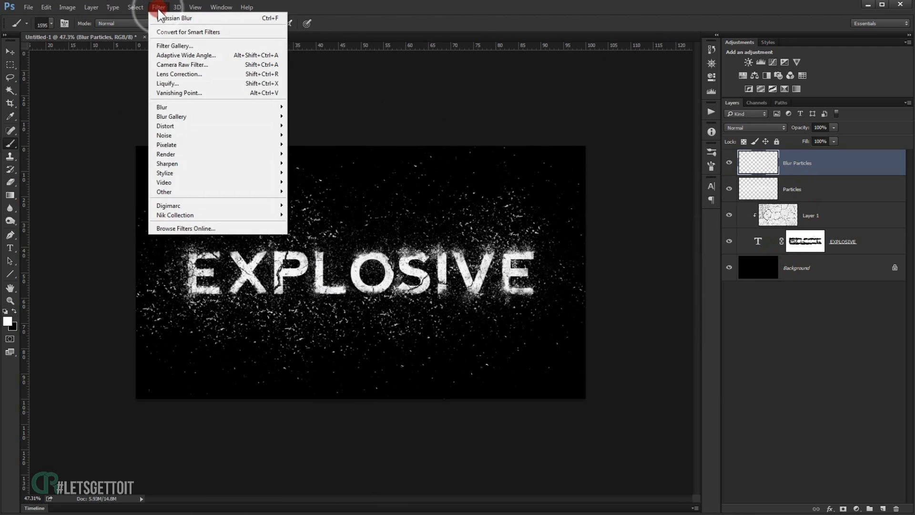
mouse_move(212, 108)
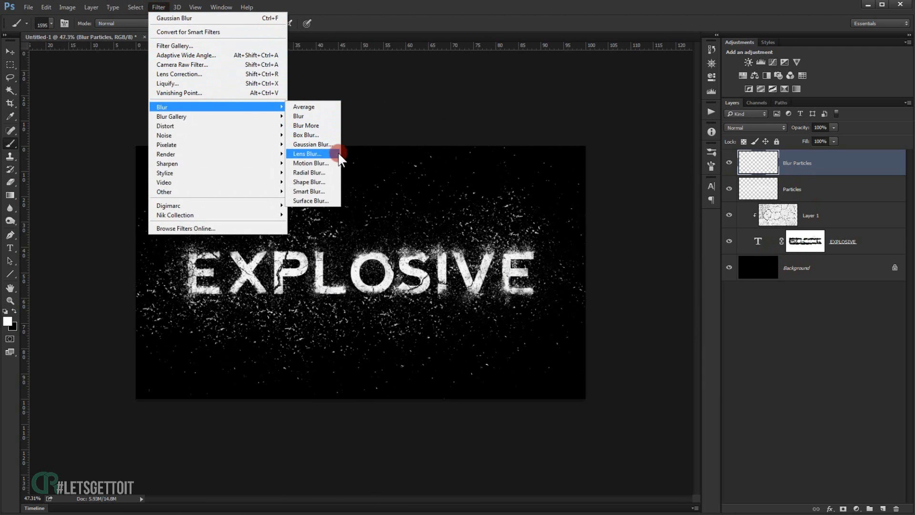
left_click(304, 174)
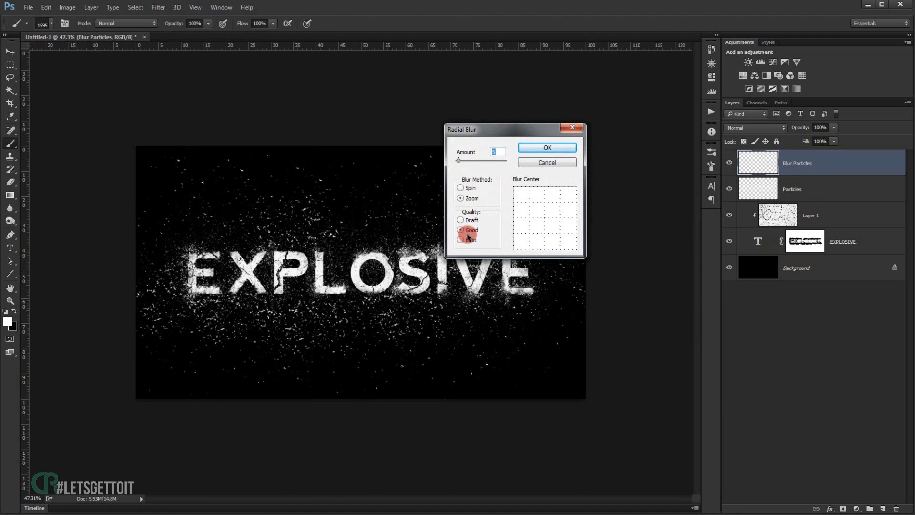
left_click(544, 147)
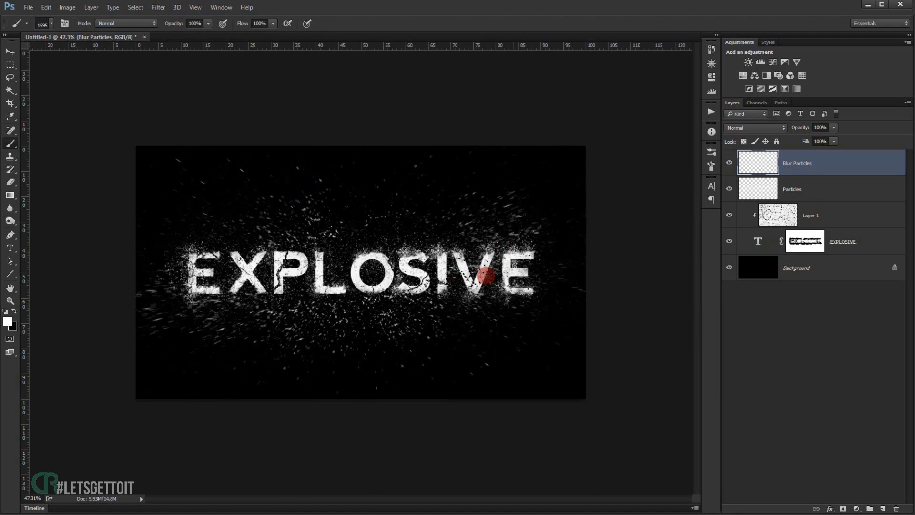
Compare the text with and without the Blur Particles layer and set that layer's opacity to 50%.
scroll(387, 271, "up", 1)
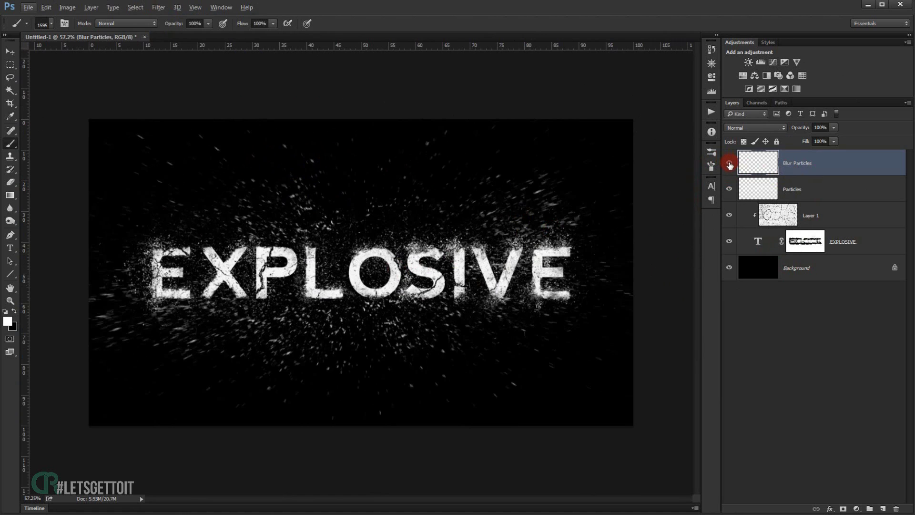
left_click(729, 163)
left_click(730, 163)
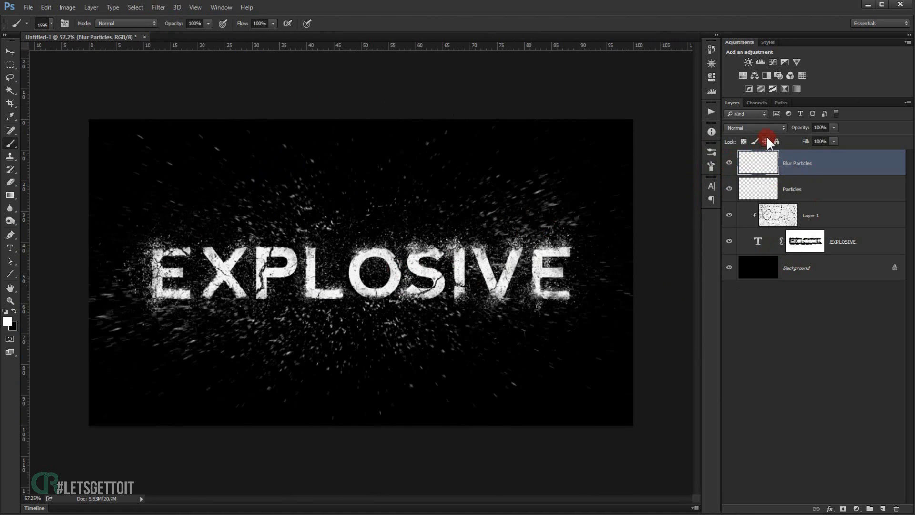
left_click_drag(806, 131, 791, 131)
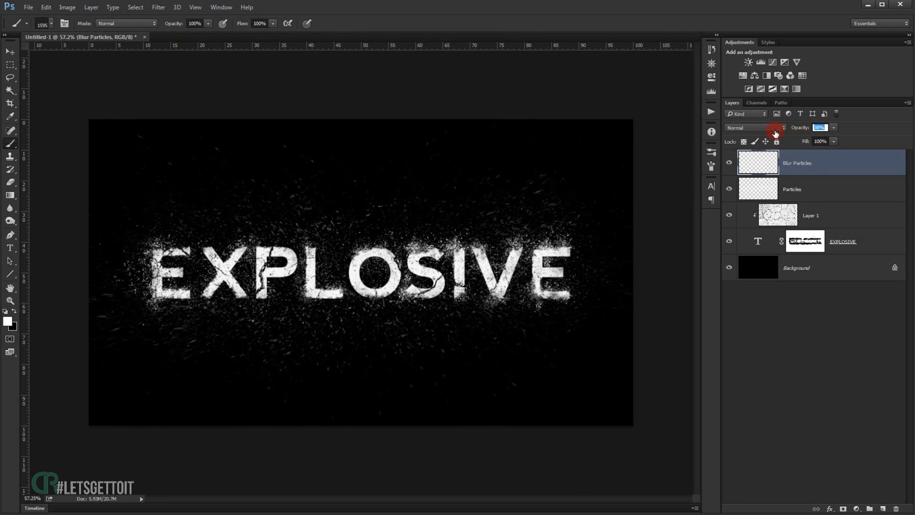
left_click_drag(827, 128, 768, 106)
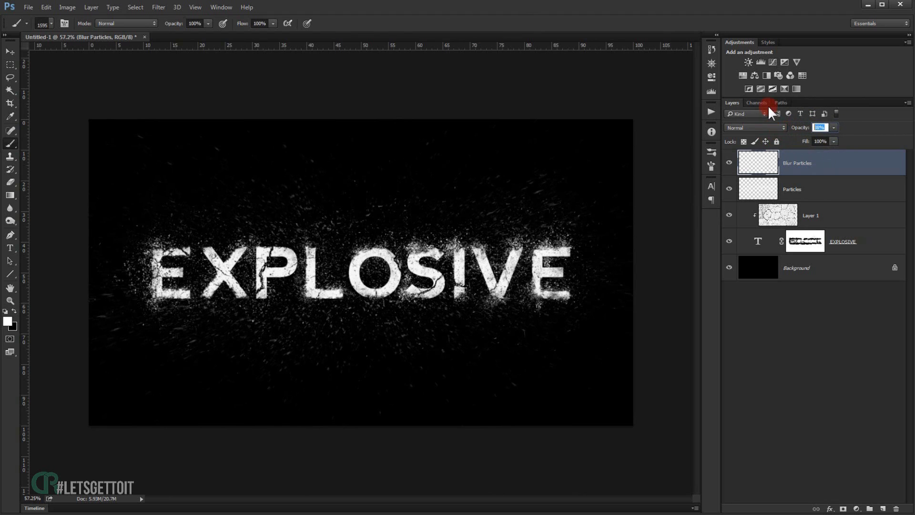
type("50")
key("Return")
key("ctrl+0")
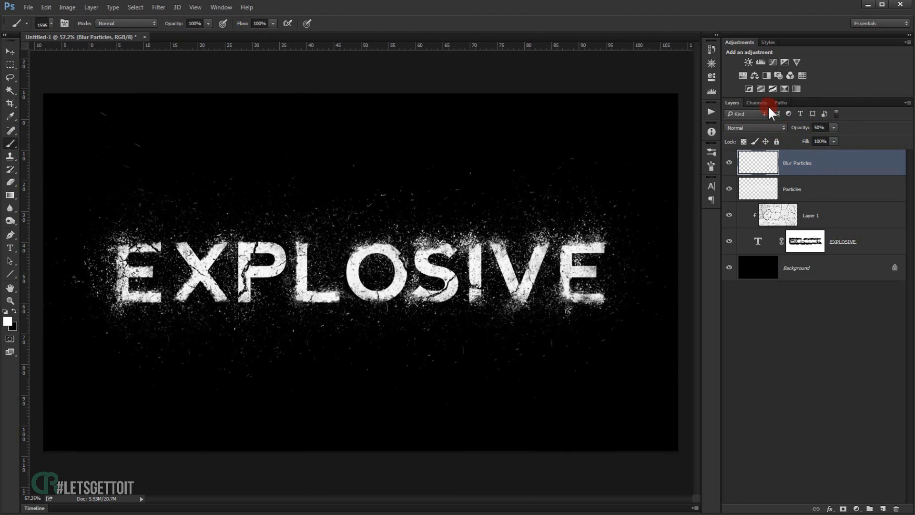
key("ctrl+z")
key("ctrl+minus")
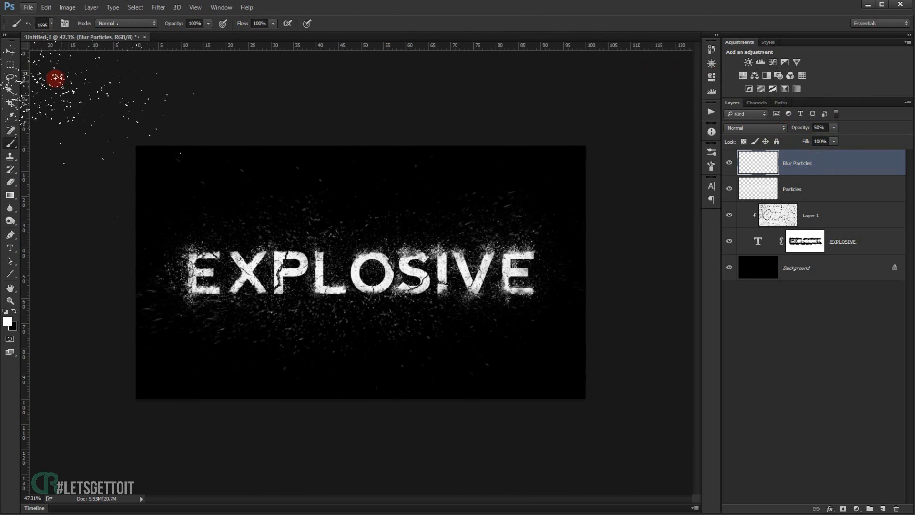
Shift the Blur Particles layer slightly behind the text with the Move tool.
left_click(10, 51)
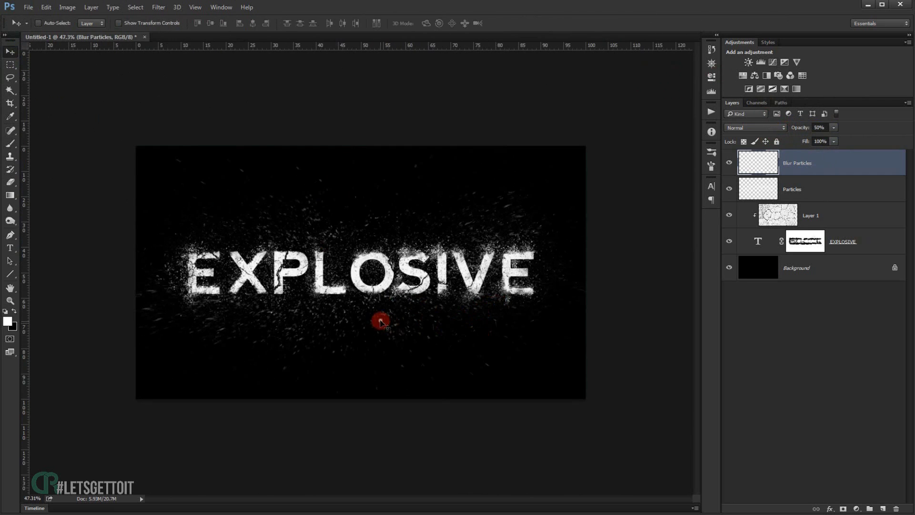
left_click_drag(378, 317, 385, 314)
key("ctrl+minus")
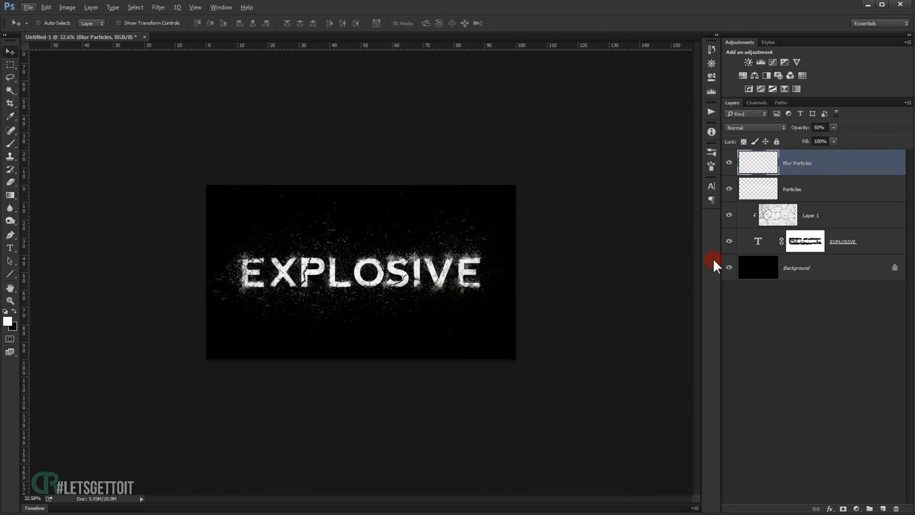
key("ctrl+0")
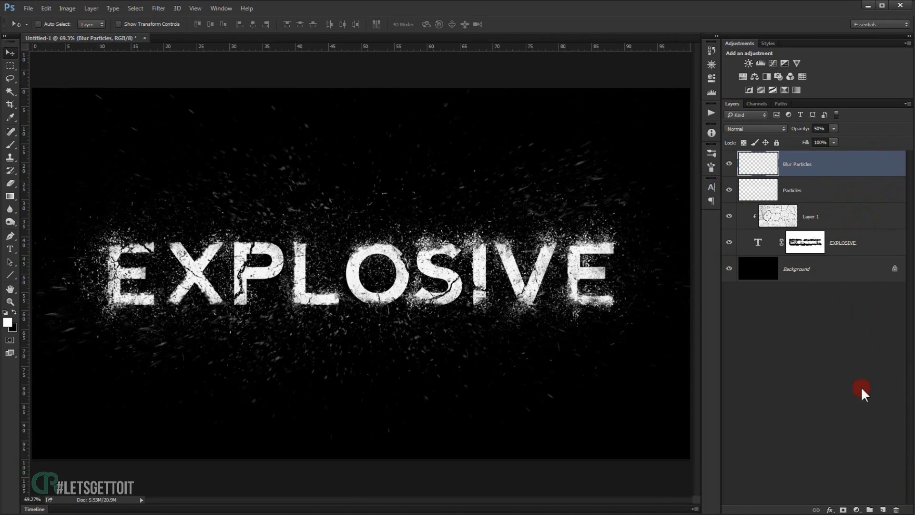
Add a Levels adjustment layer above all layers and set the Red channel's output levels to 16 and 229.
left_click(861, 508)
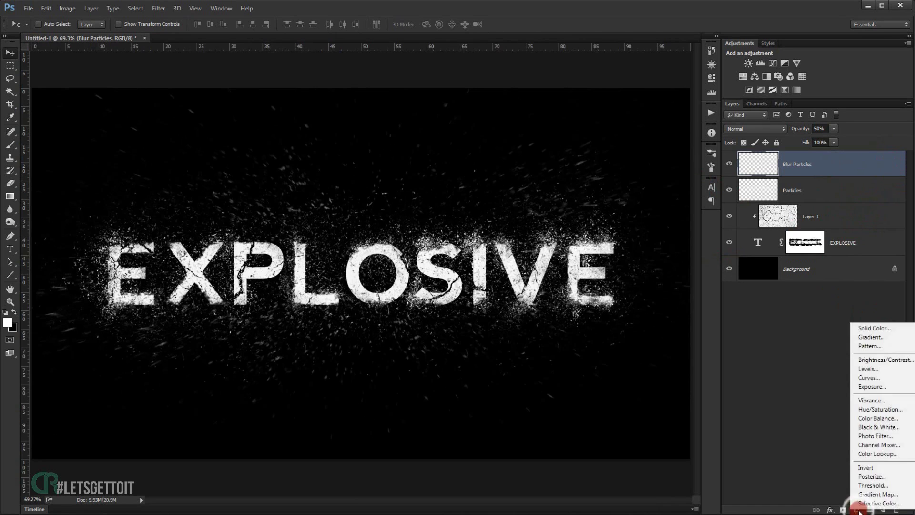
left_click(879, 369)
left_click(601, 91)
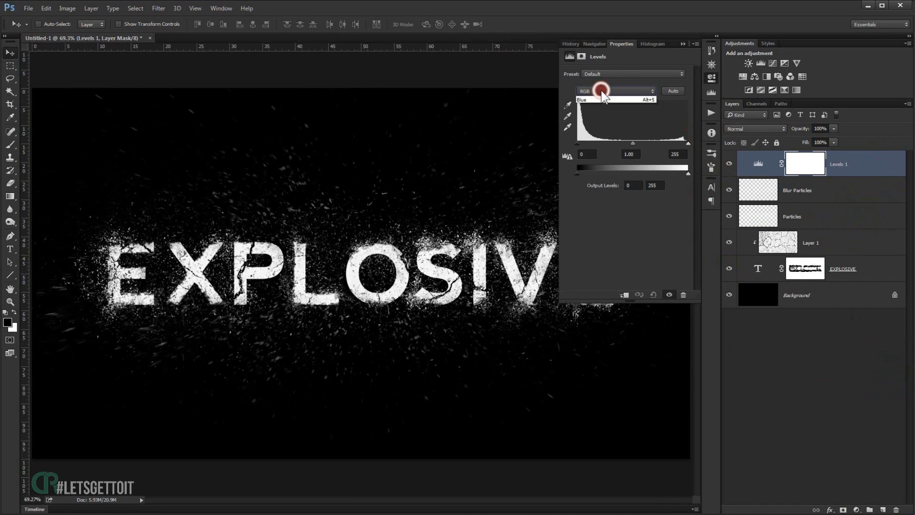
left_click(601, 102)
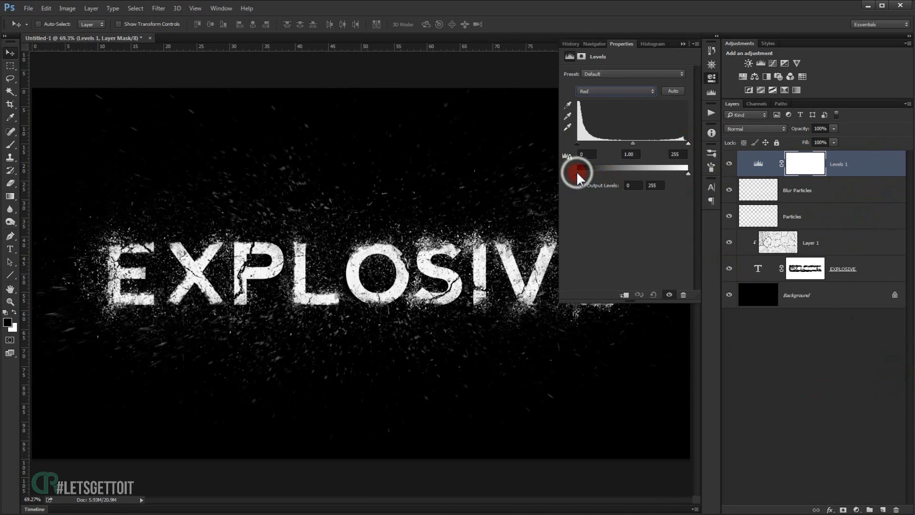
left_click_drag(577, 173, 580, 174)
left_click_drag(582, 170, 583, 172)
left_click(687, 168)
left_click_drag(685, 173, 681, 173)
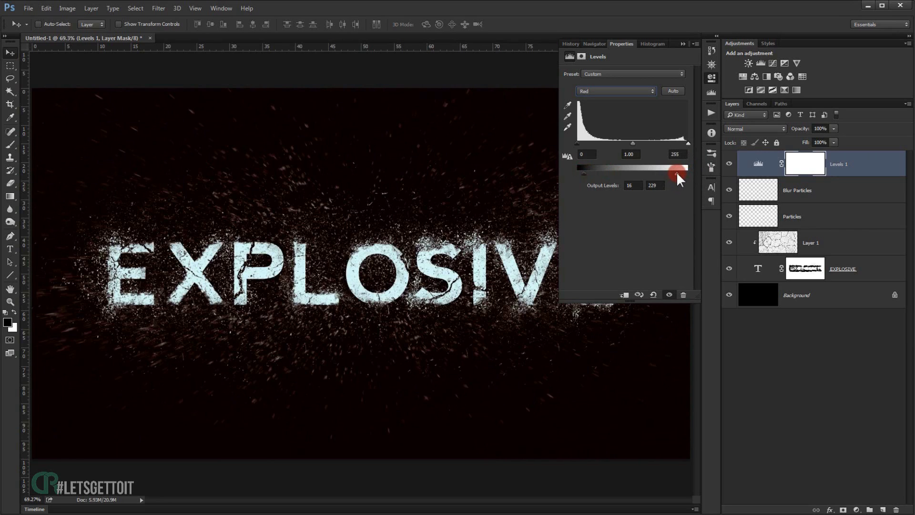
Raise the black output level and lower the white output level of the Blue channel slightly in the Levels adjustment.
left_click(622, 91)
left_click(600, 94)
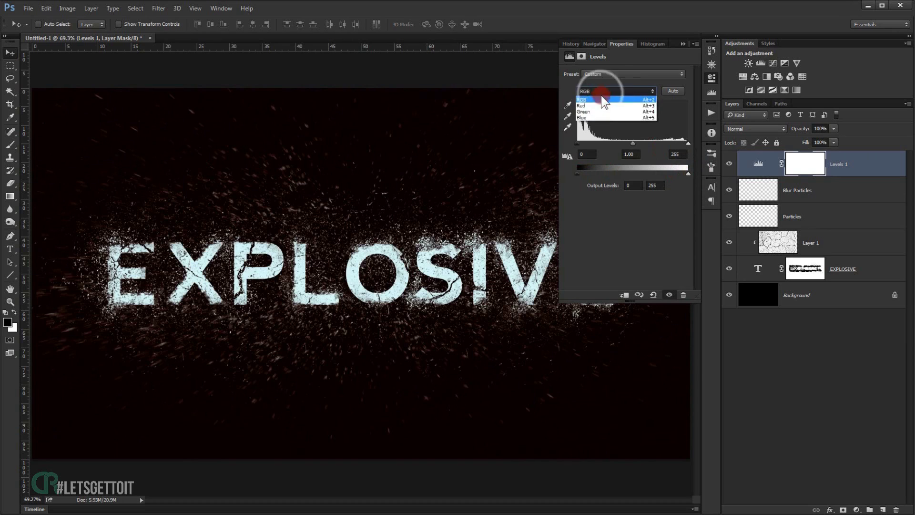
left_click(599, 114)
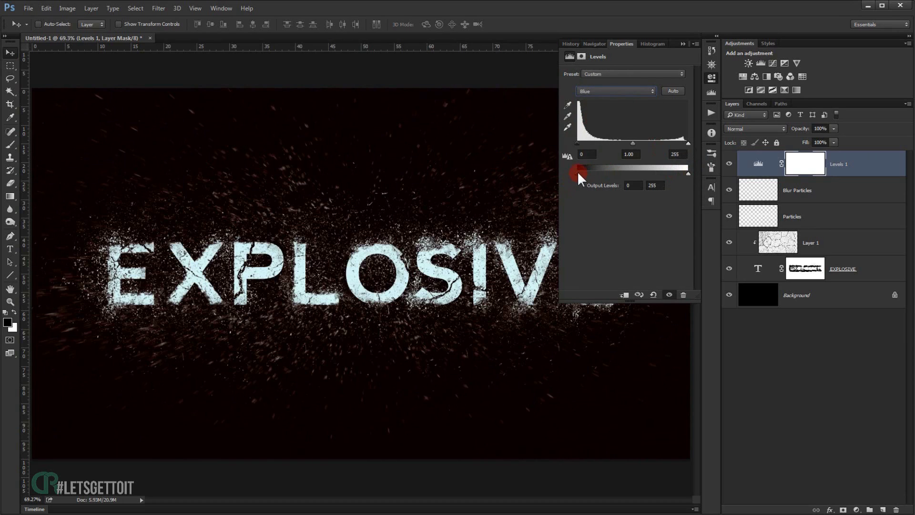
left_click_drag(577, 175, 581, 175)
left_click_drag(691, 174, 683, 175)
left_click(682, 44)
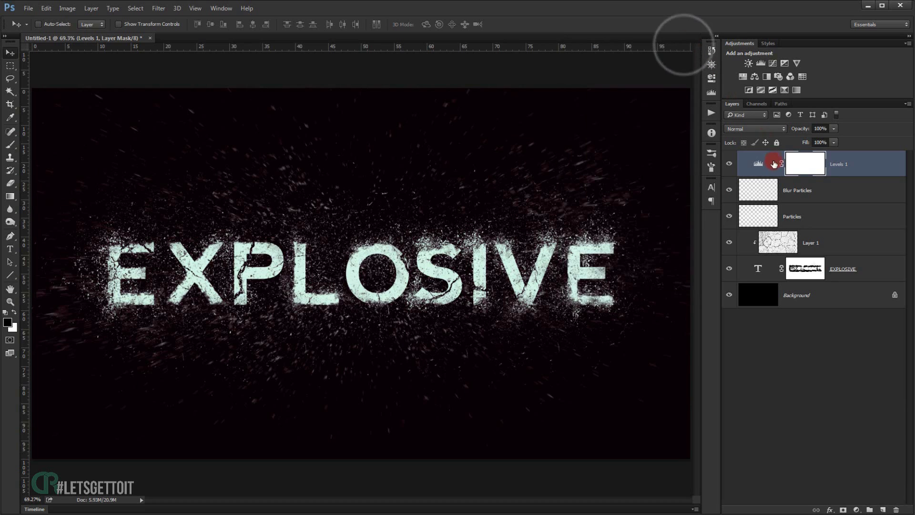
Compare the artwork with and without the Levels adjustment, and examine the whole image with the interface panels hidden.
left_click(730, 164)
left_click(730, 164)
left_click(730, 165)
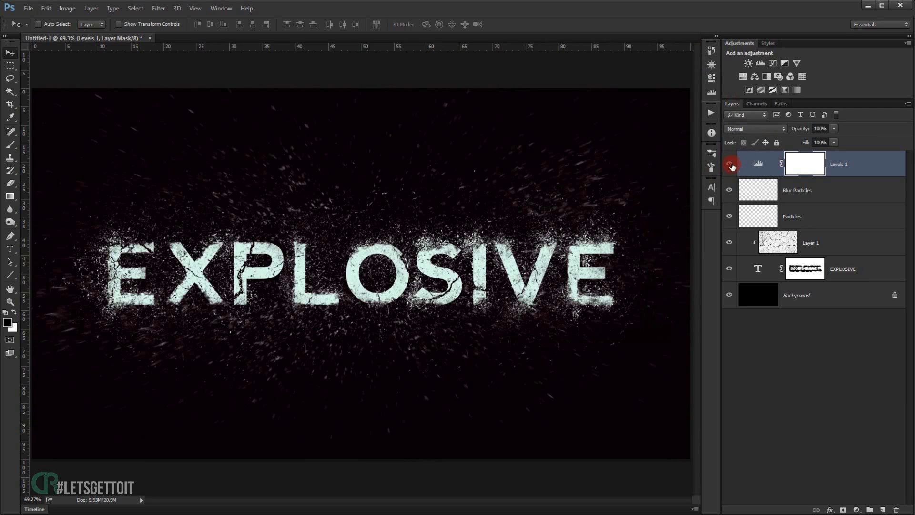
left_click(731, 164)
left_click(731, 164)
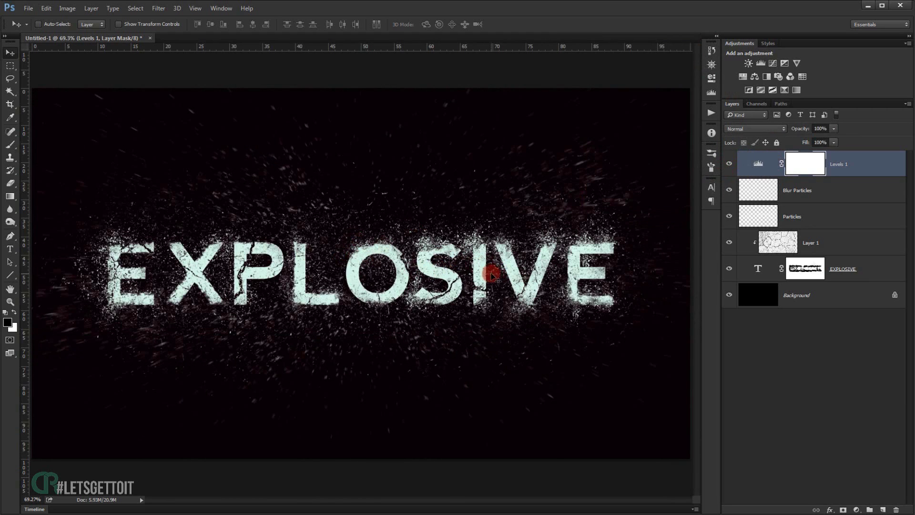
left_click_drag(502, 268, 511, 279)
key("Tab")
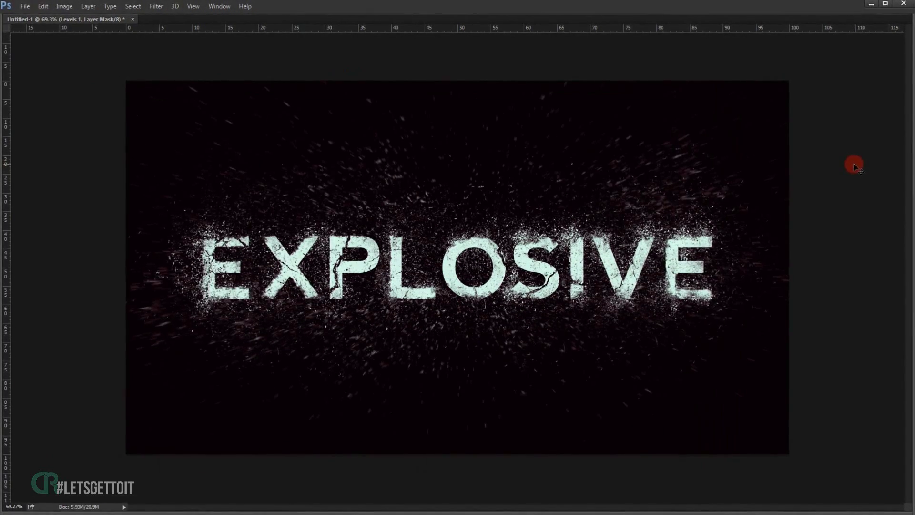
key("ctrl+0")
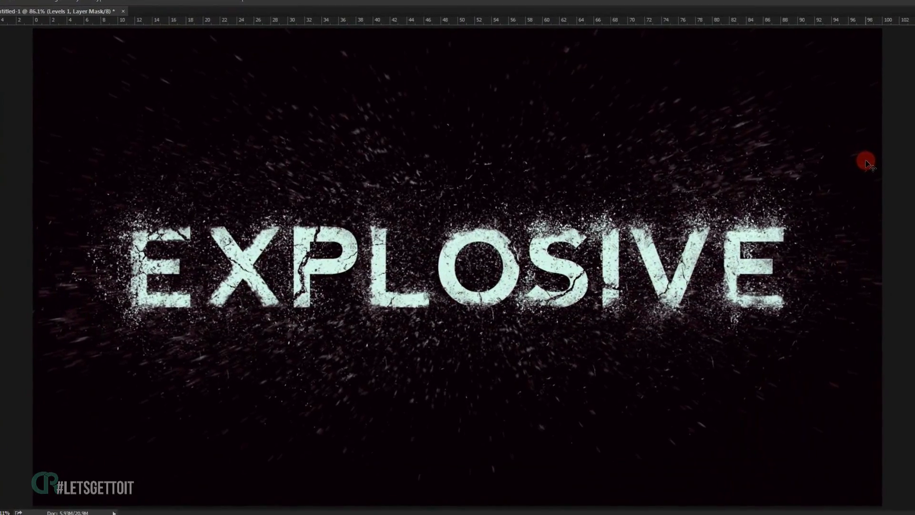